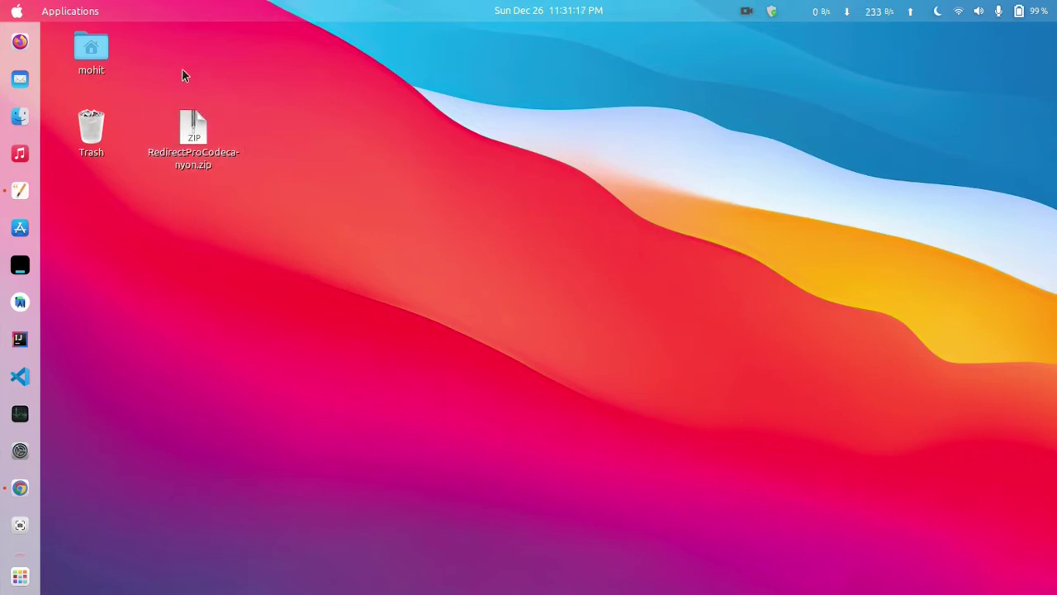
- Show RedirectProCodecanyon.zip in Files and extract it onto the Desktop
left_click(201, 166)
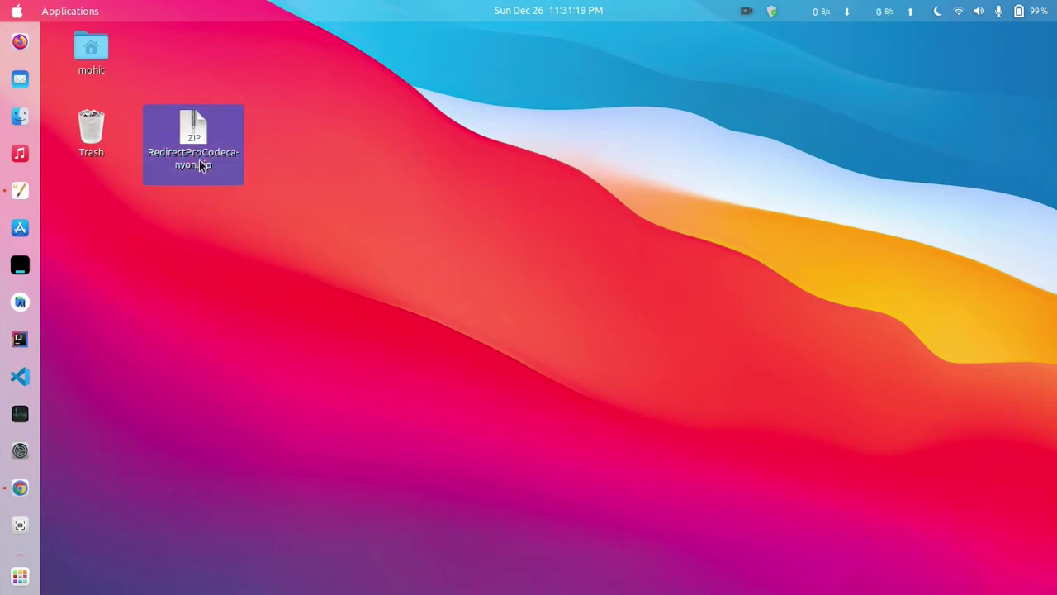
right_click(201, 166)
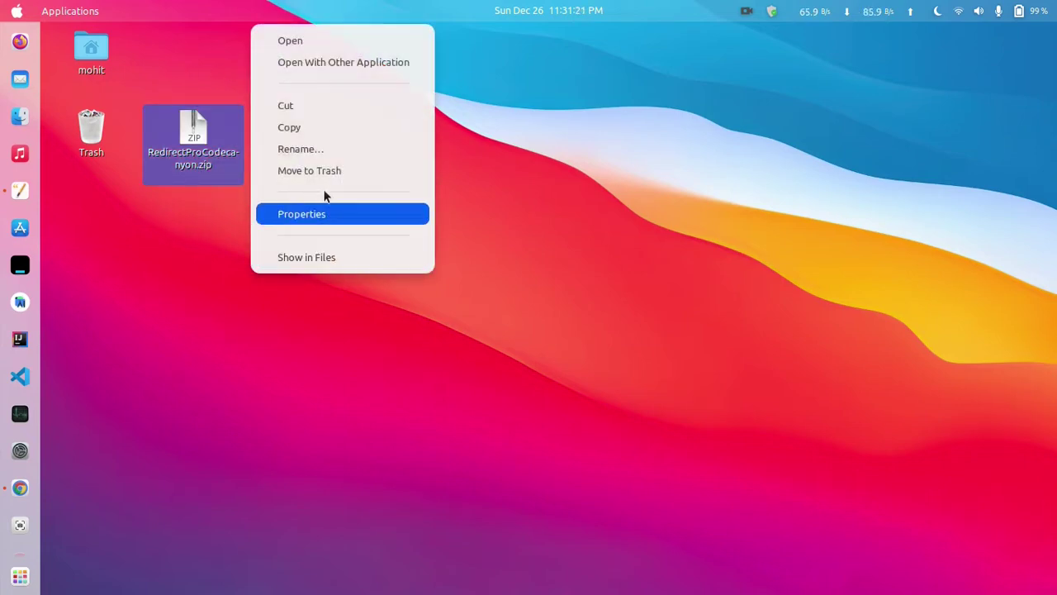
left_click(322, 257)
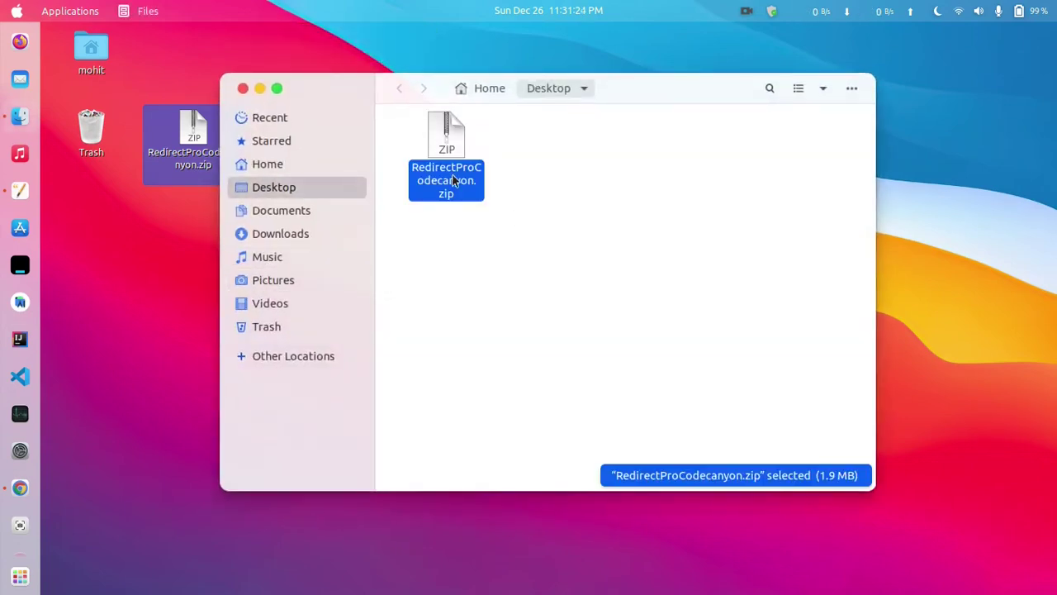
right_click(453, 180)
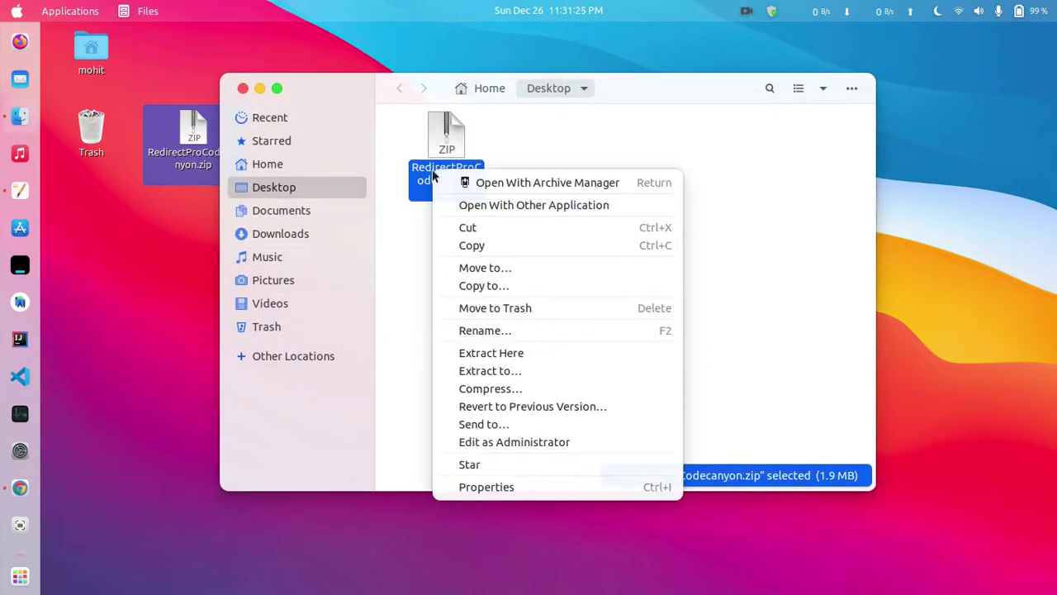
left_click(520, 357)
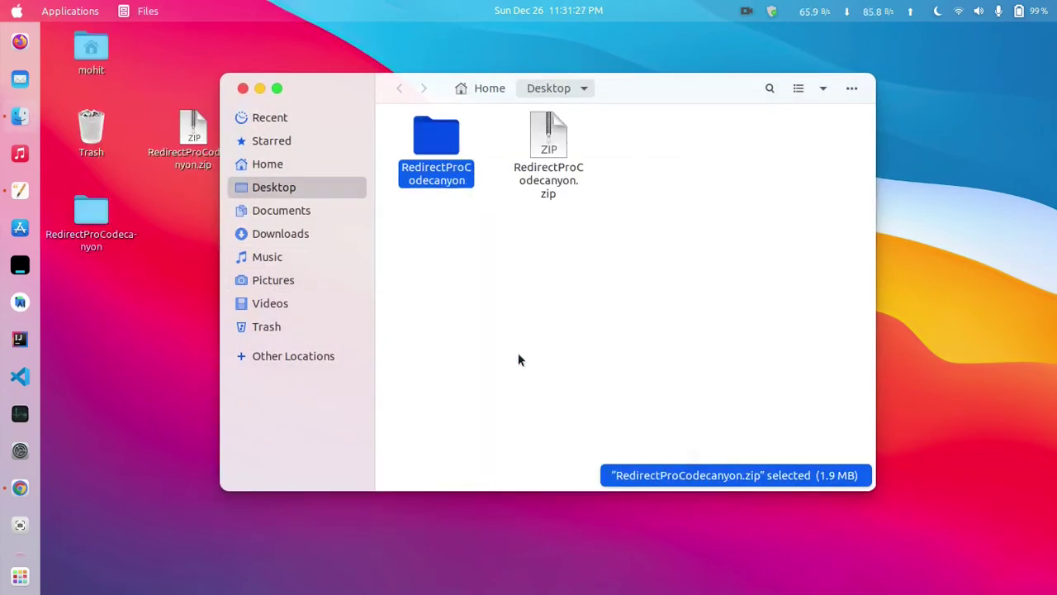
- Open the extracted RedirectProCodecanyon folder, select RedirectPro_v1.0.zip, and minimize the window
double_click(444, 172)
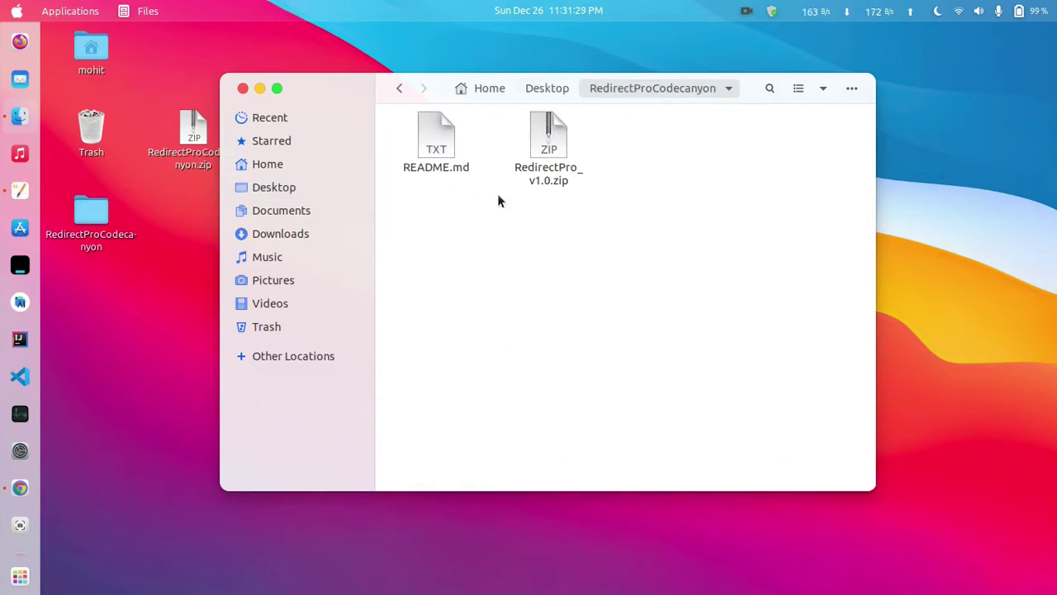
left_click_drag(424, 196, 648, 118)
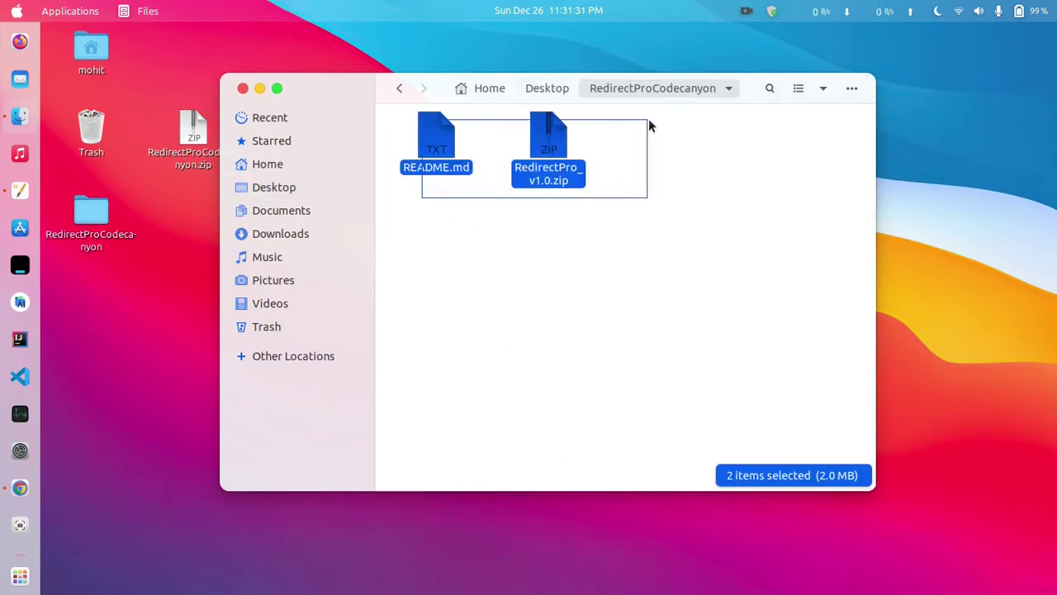
left_click(517, 225)
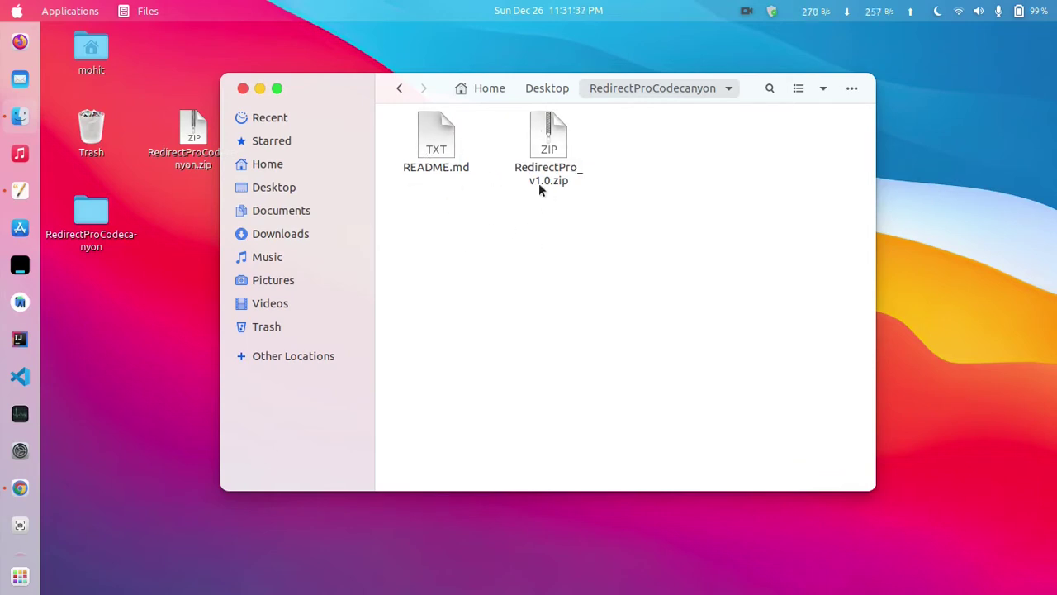
left_click(545, 189)
left_click_drag(545, 190, 526, 205)
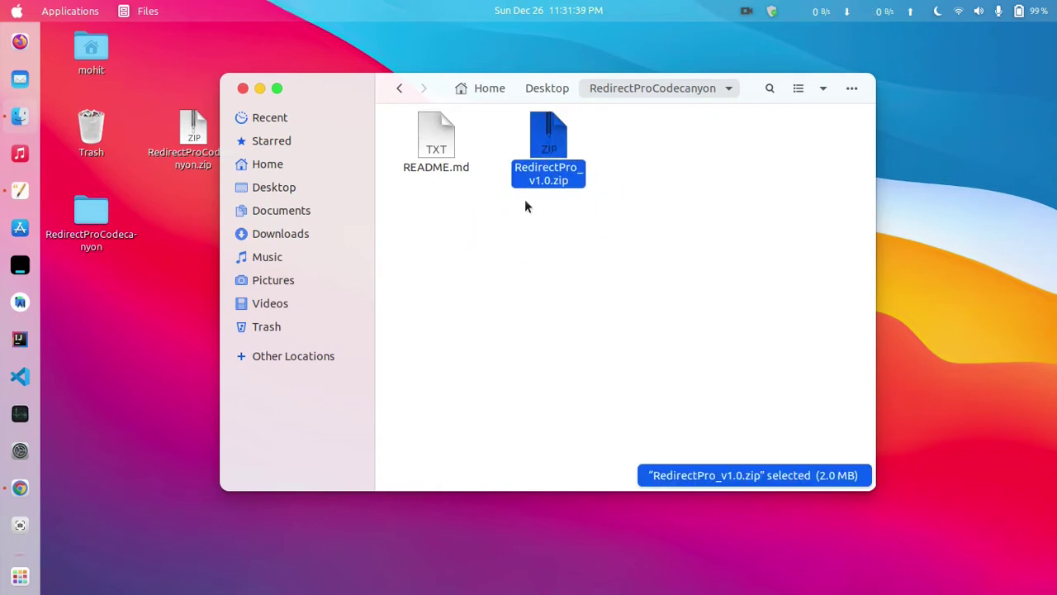
left_click(259, 88)
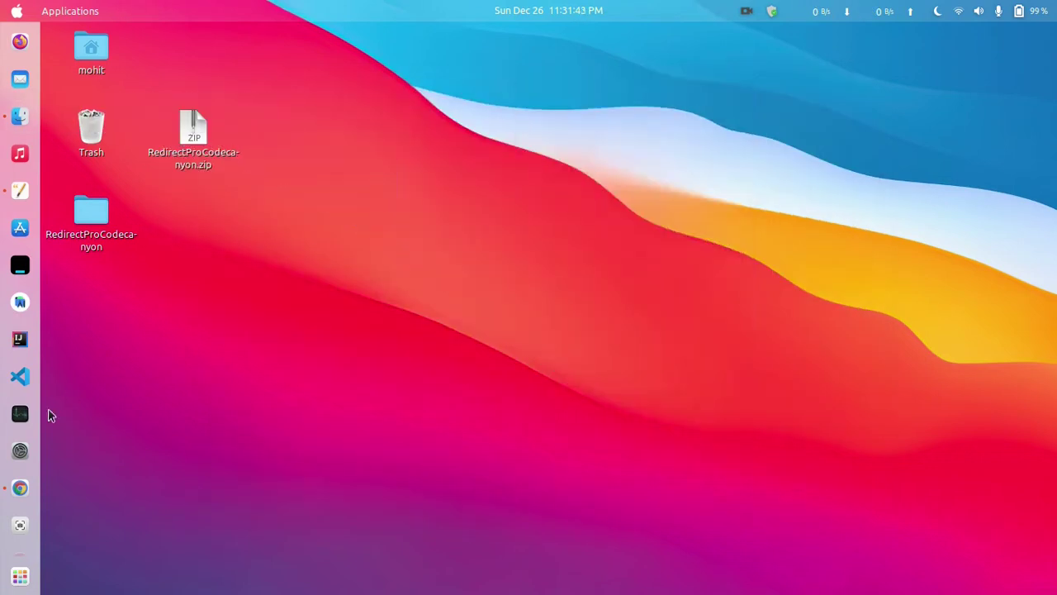
- Open the cPanel File Manager and enter the test.mdn.com.bd folder
left_click(20, 487)
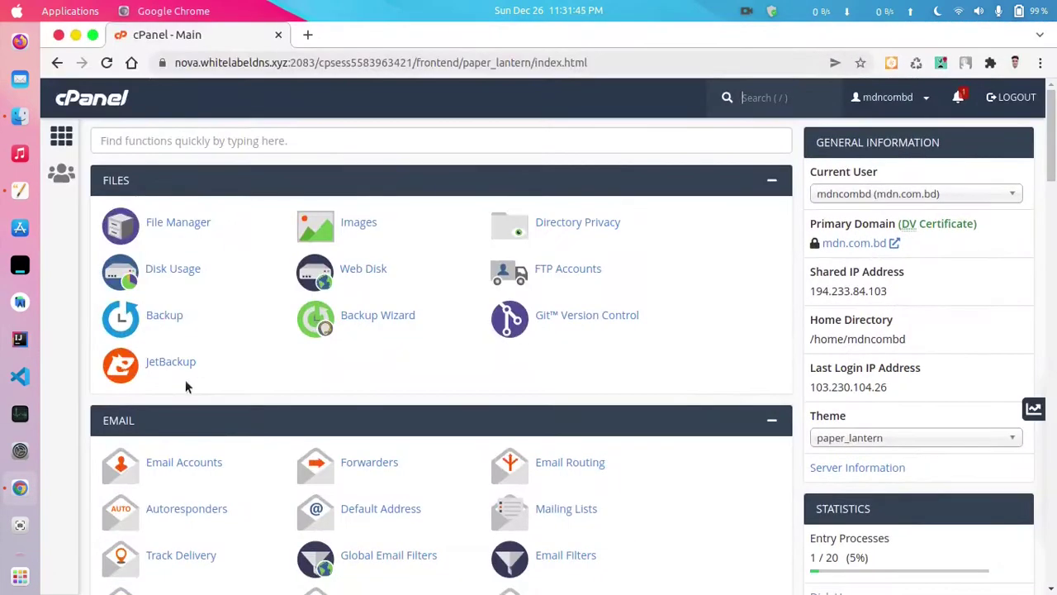
scroll(291, 270, "down", 1)
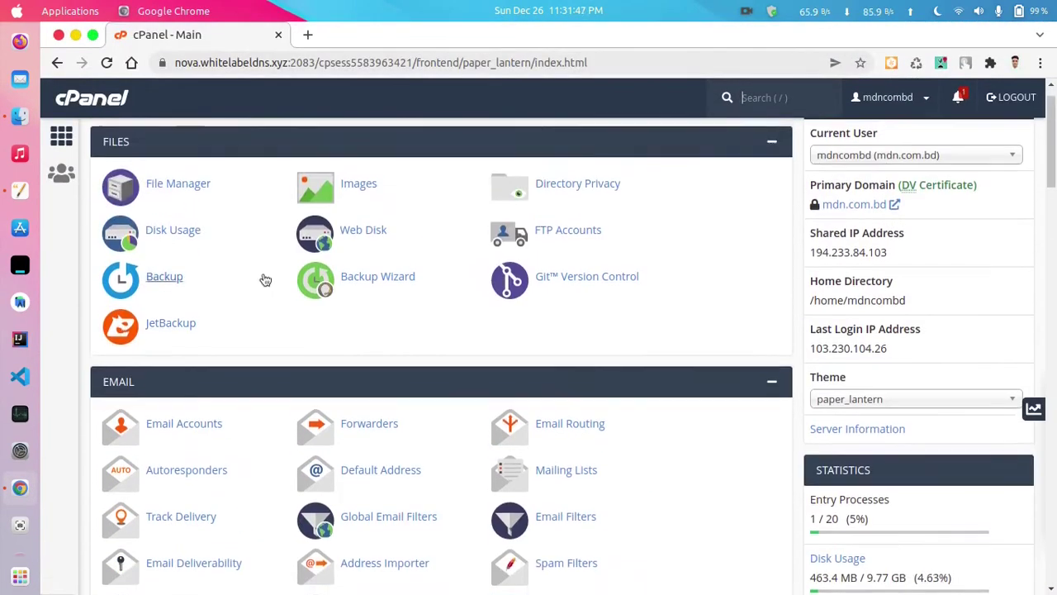
scroll(264, 278, "up", 1)
left_click(179, 227)
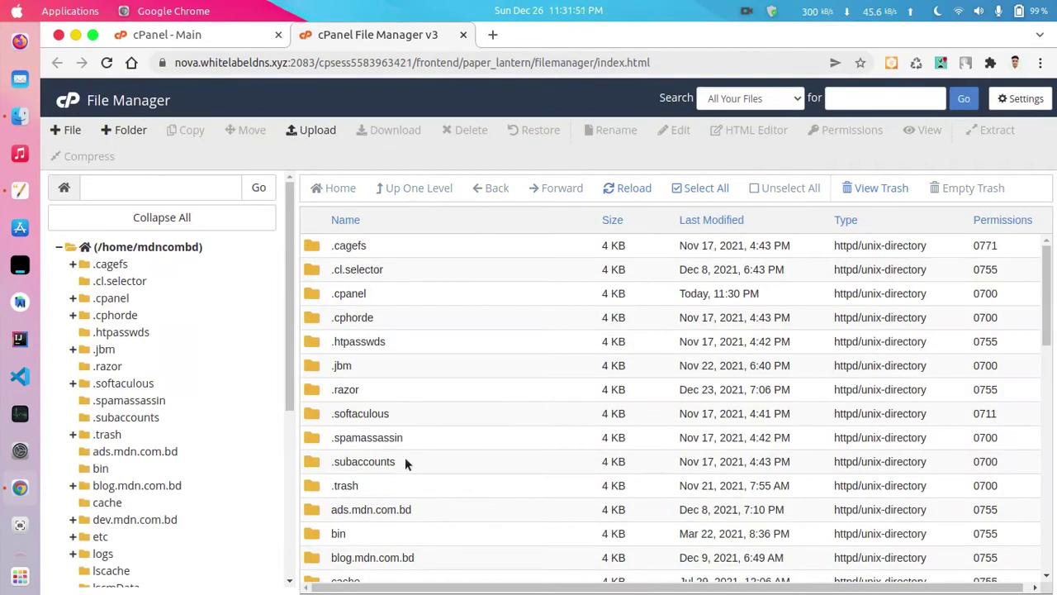
scroll(409, 456, "down", 5)
scroll(423, 453, "down", 10)
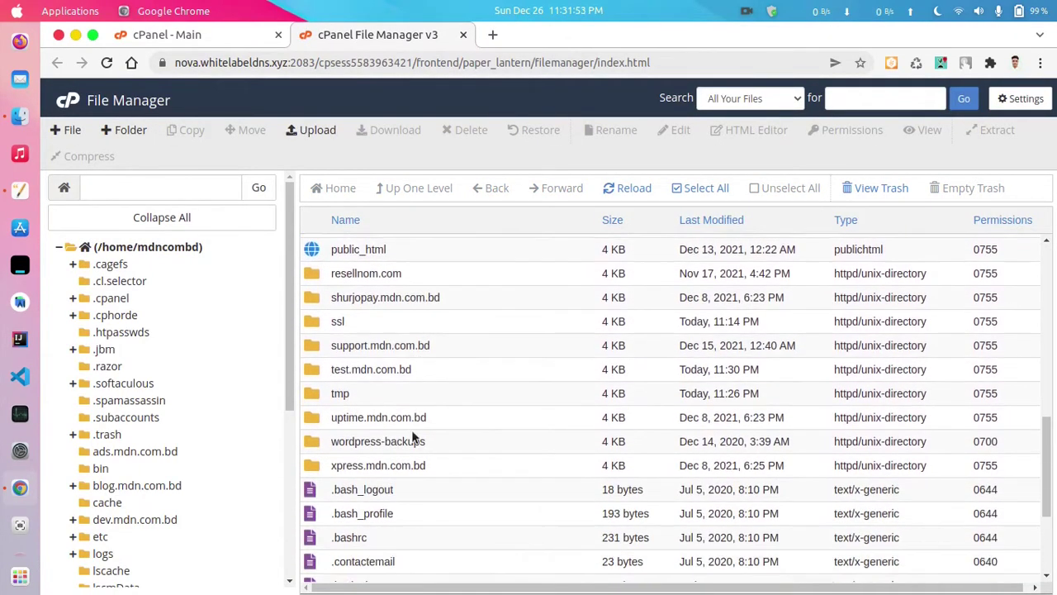
scroll(430, 368, "down", 1)
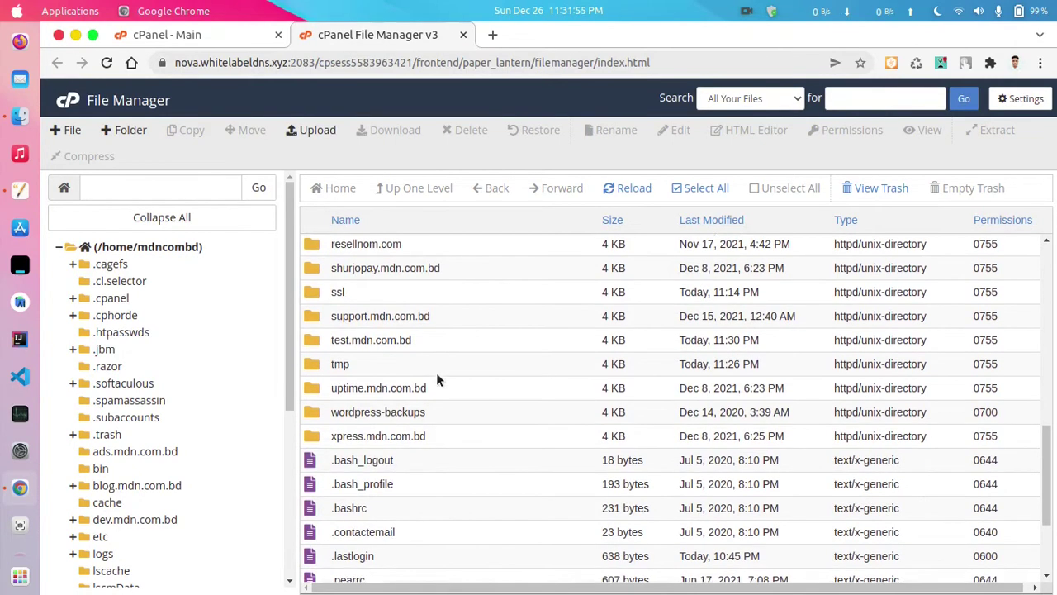
double_click(427, 310)
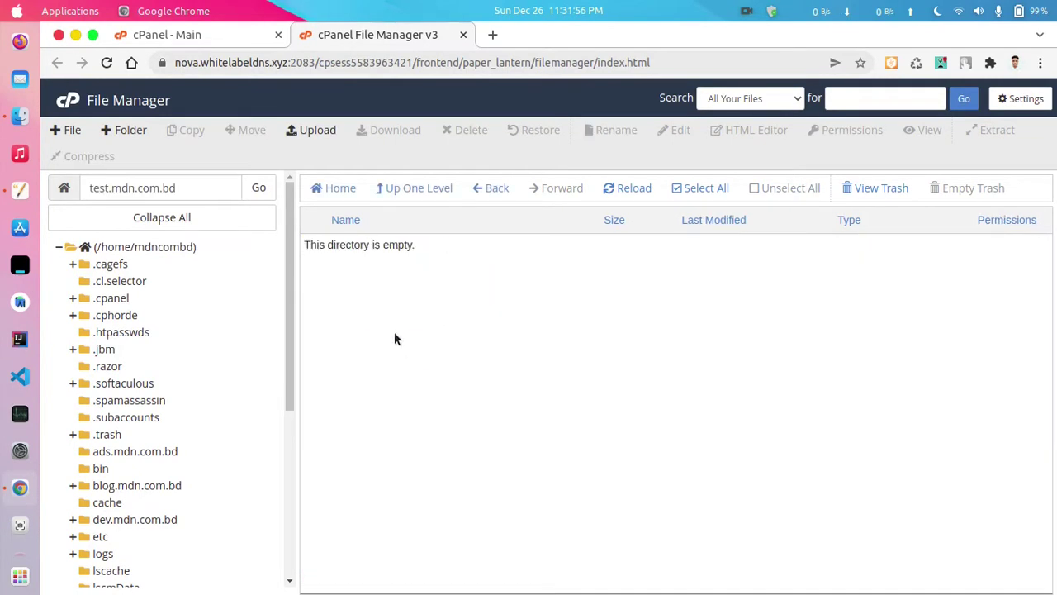
- Upload RedirectPro_v1.0.zip into test.mdn.com.bd by dragging it onto the upload page
left_click(314, 131)
left_click(20, 116)
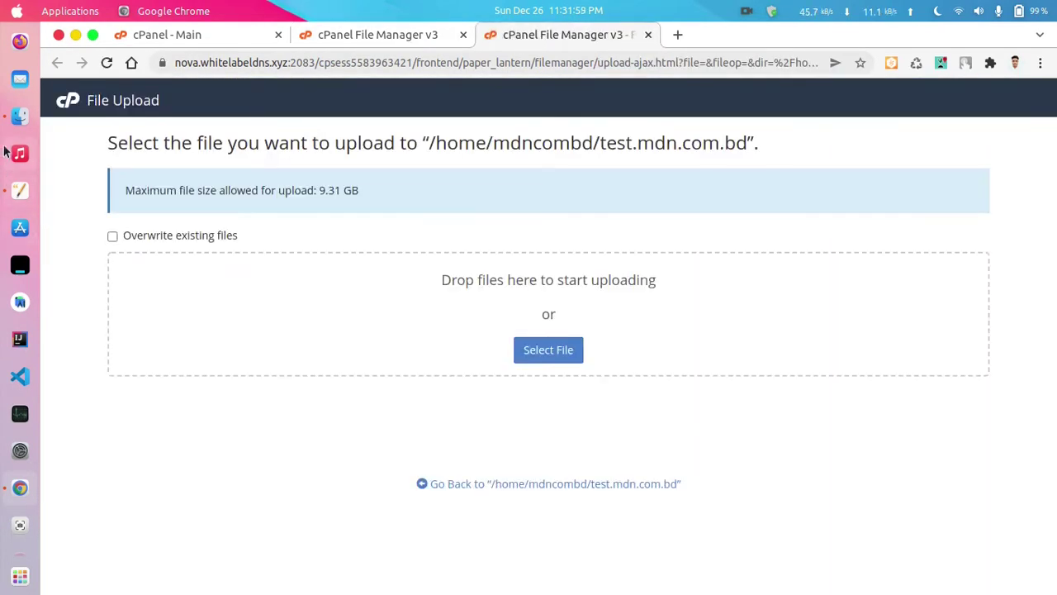
left_click_drag(557, 172, 155, 324)
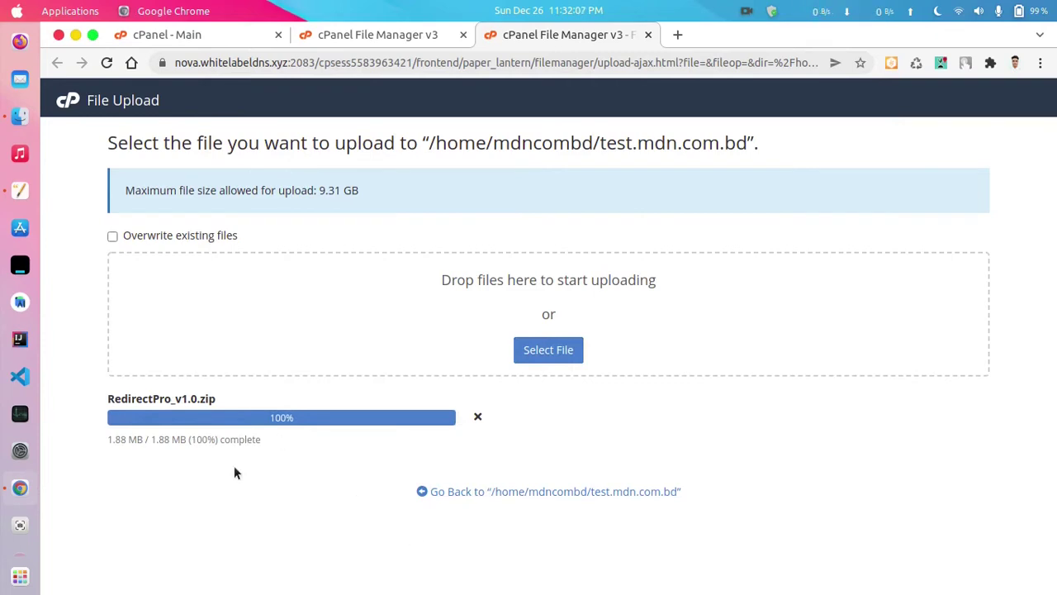
left_click(509, 492)
- Extract RedirectPro_v1.0.zip in place so the admin, assets and install folders appear
left_click(465, 251)
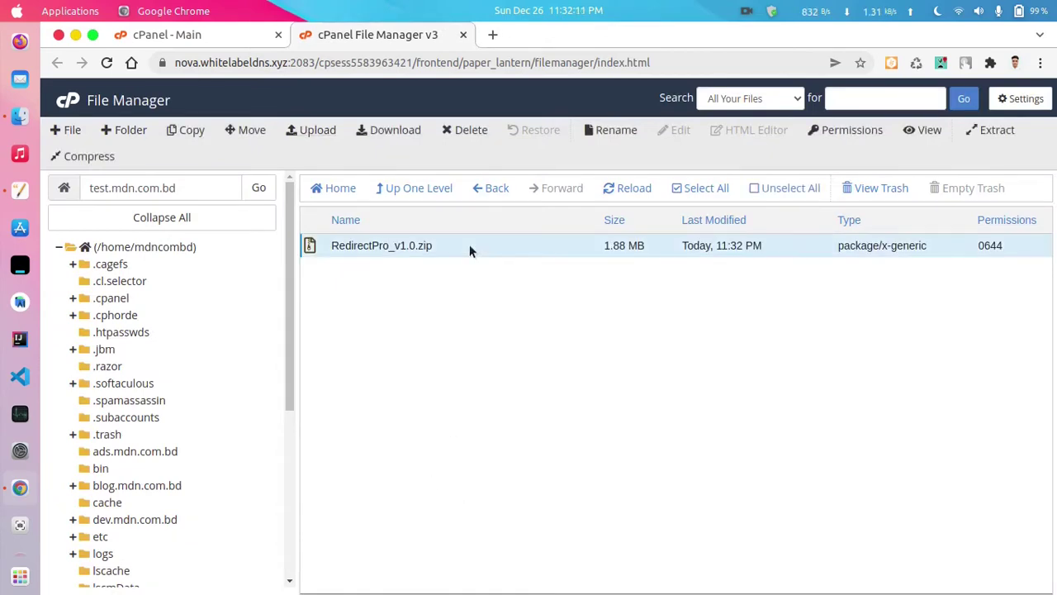
right_click(468, 248)
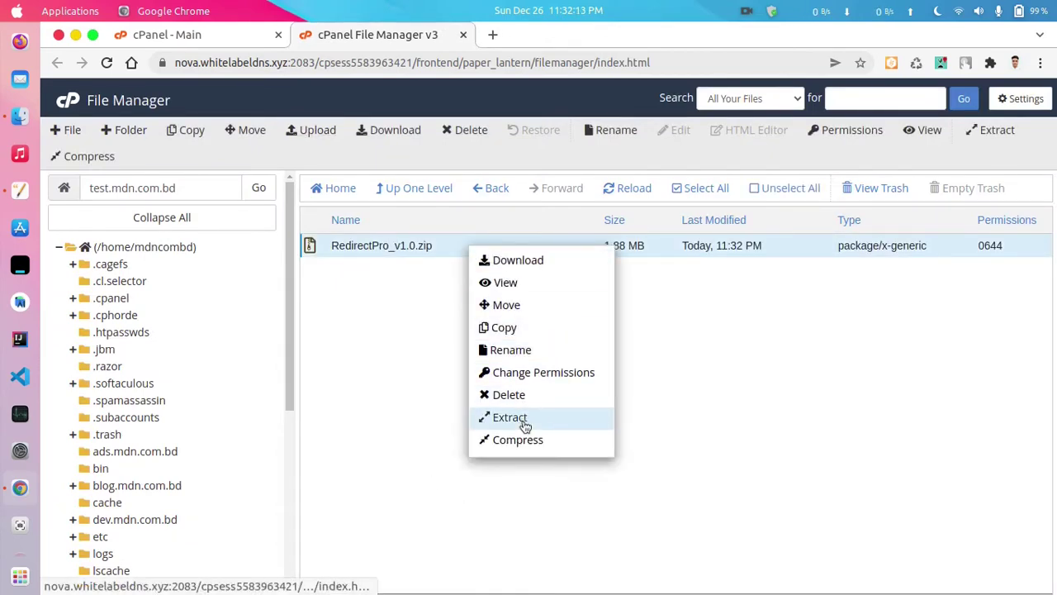
left_click(525, 425)
left_click(683, 417)
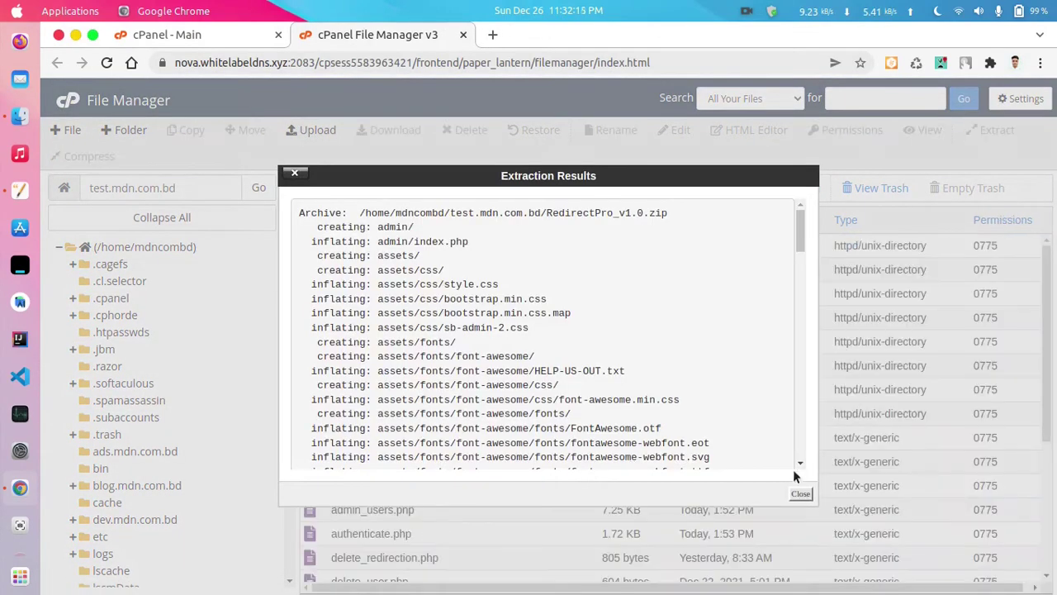
left_click(803, 493)
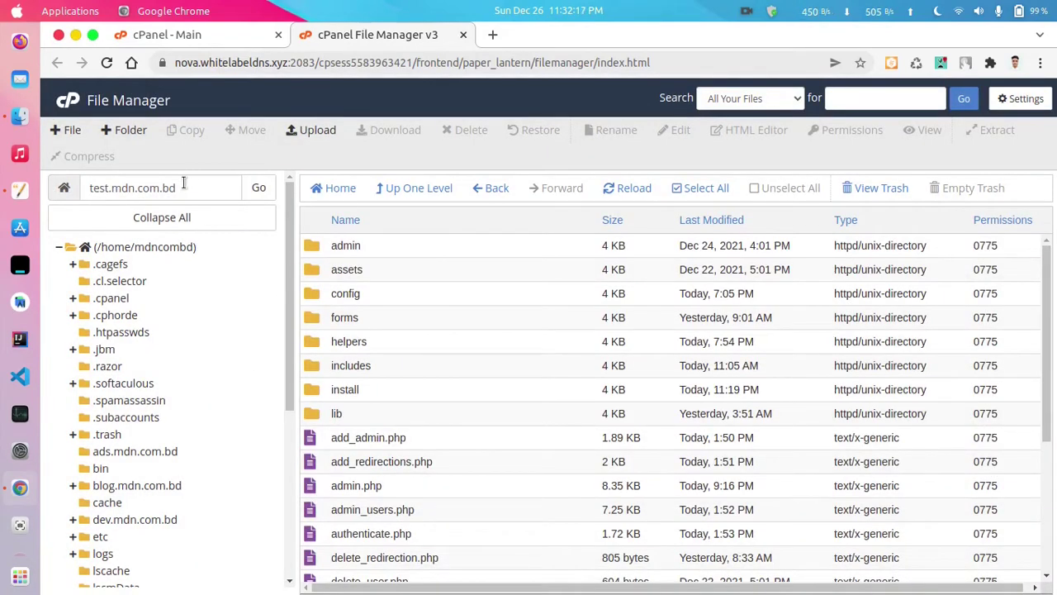
left_click_drag(195, 190, 512, 34)
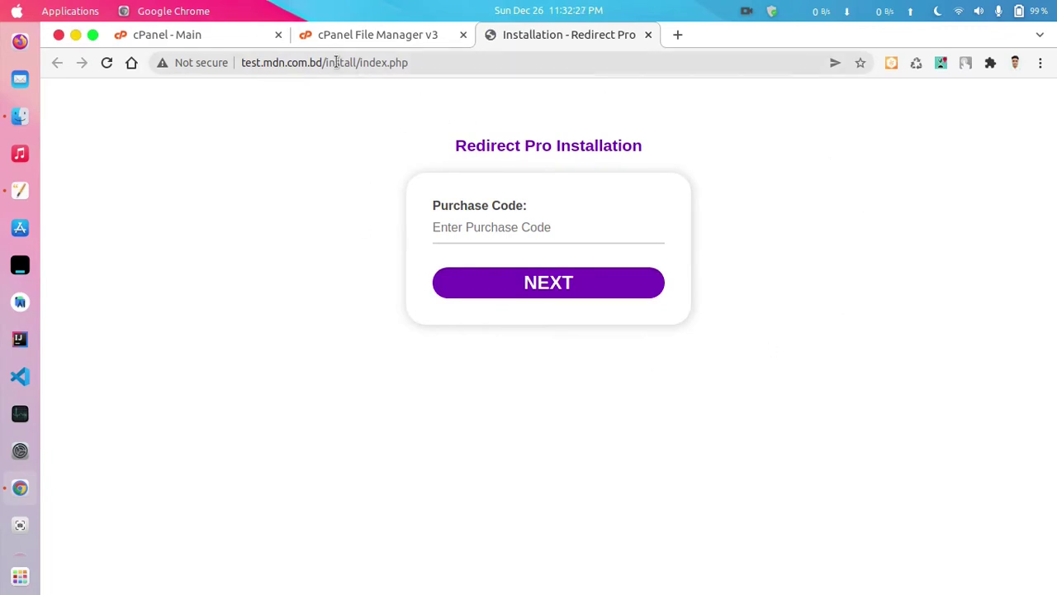
- Load the installer at test.mdn.com.bd/install/ in the browser
left_click_drag(326, 63, 463, 85)
key("BackSpace")
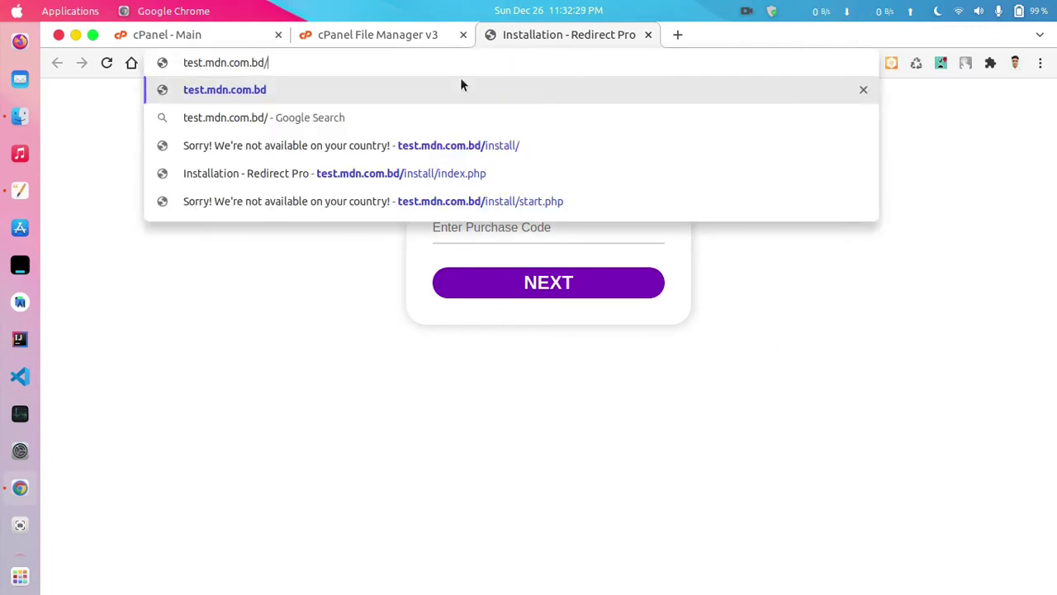
type("in")
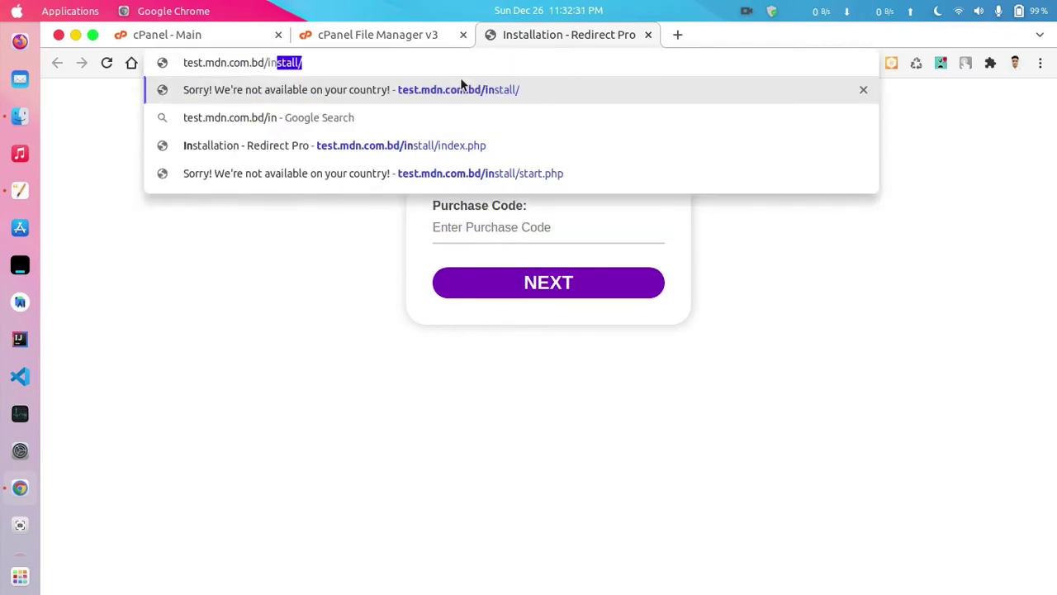
type("stall")
key("Return")
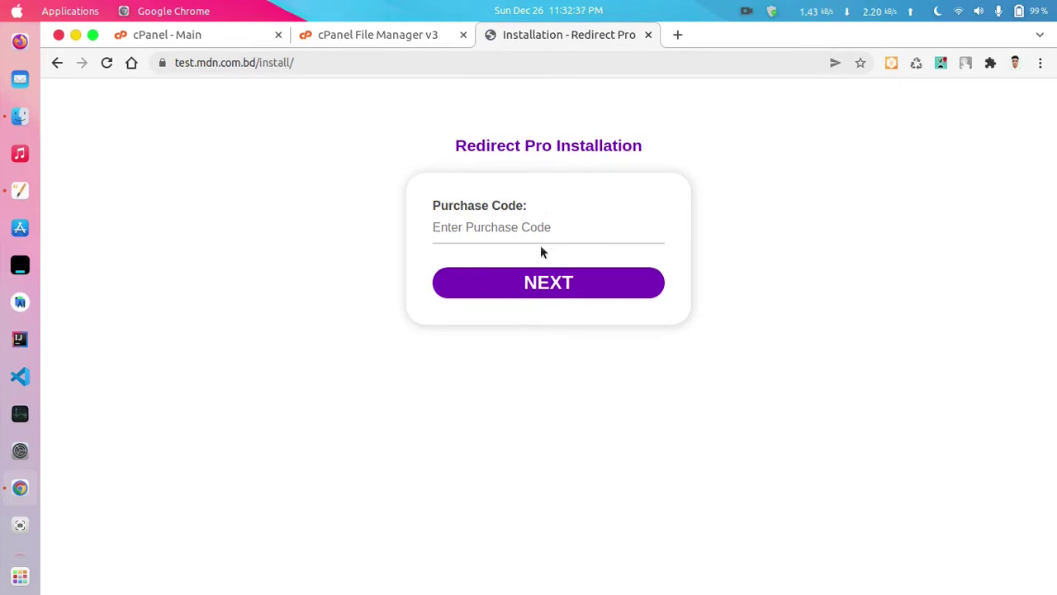
- Submit the dummy purchase code 'ncjsndjcsbdjc', see it rejected, and return to the form
type("ncjsndjcsbdjc")
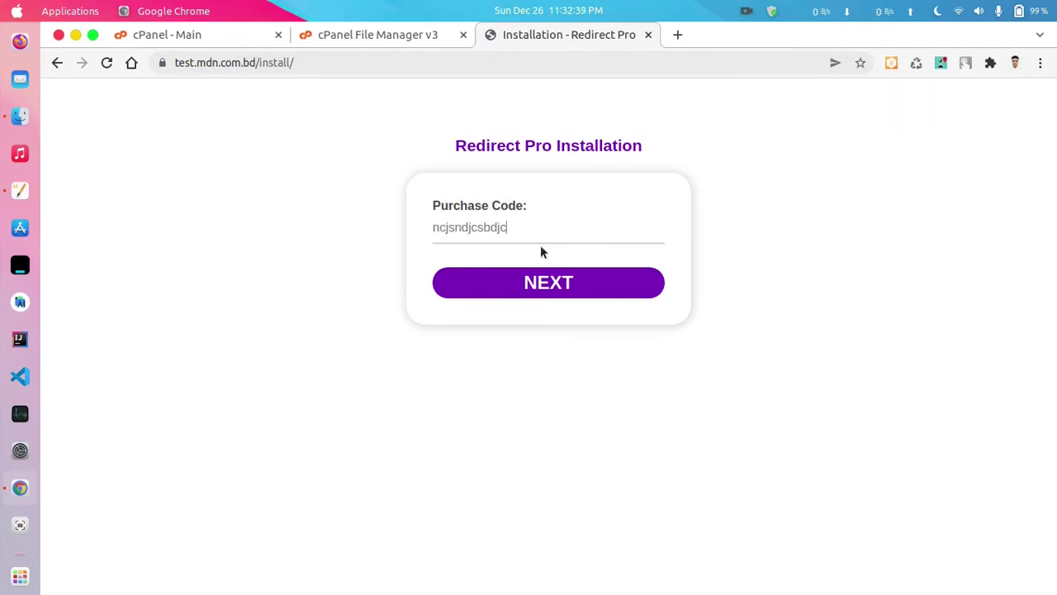
left_click(574, 286)
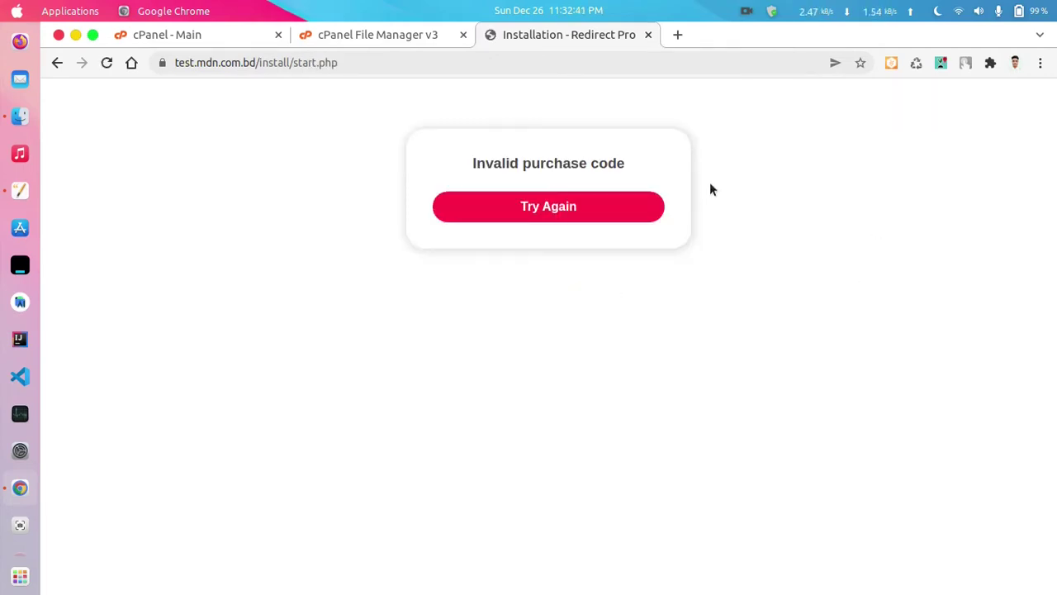
left_click(619, 219)
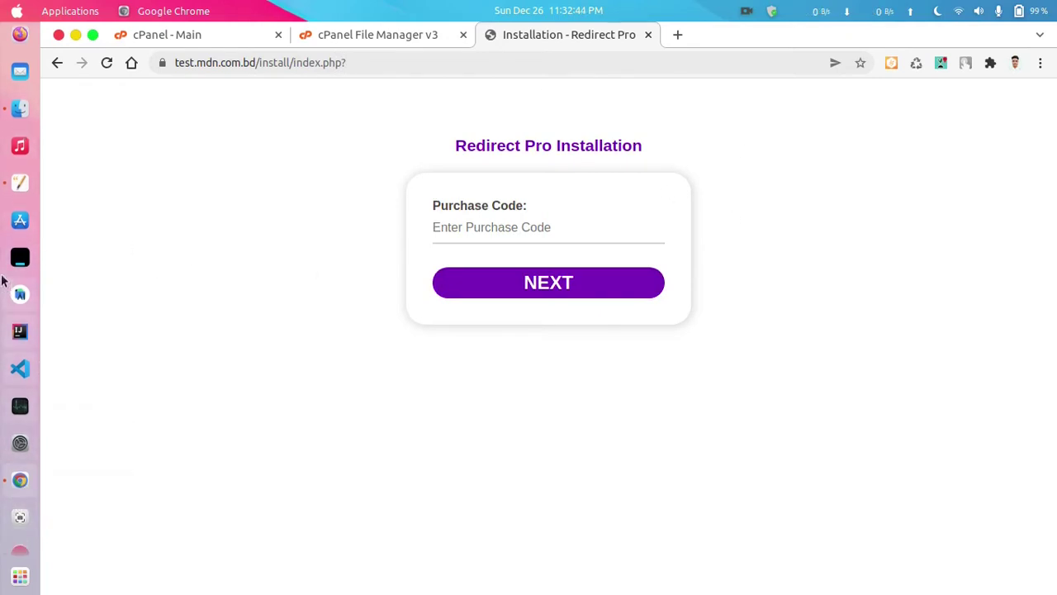
left_click(19, 183)
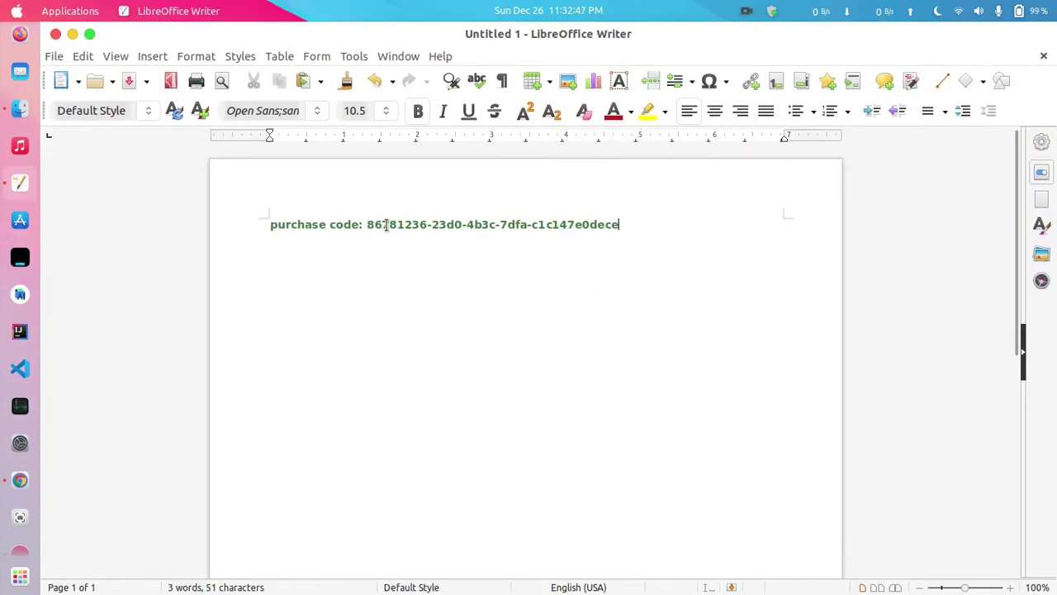
- Copy the saved purchase code from the Writer document
double_click(387, 225)
left_click_drag(621, 224, 369, 227)
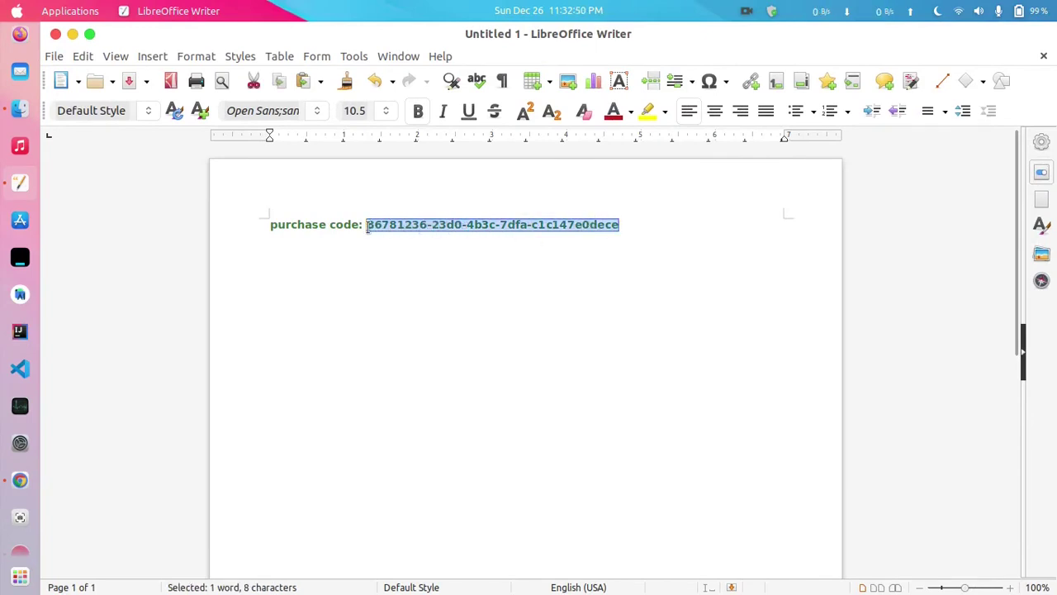
right_click(431, 225)
left_click(489, 259)
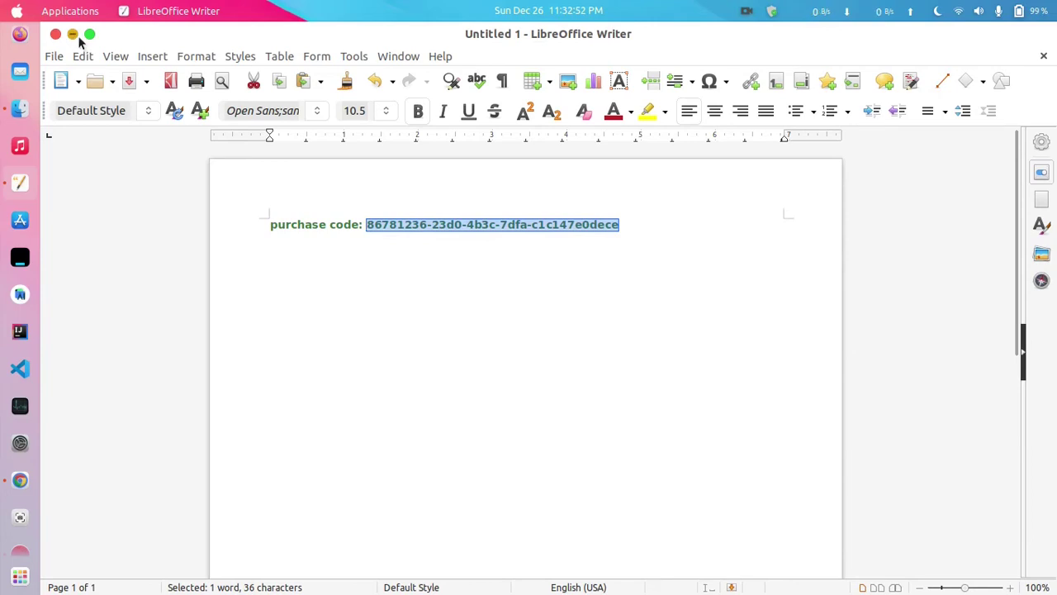
- Paste the purchase code into the installer's Purchase Code field and submit it
left_click(73, 34)
right_click(516, 232)
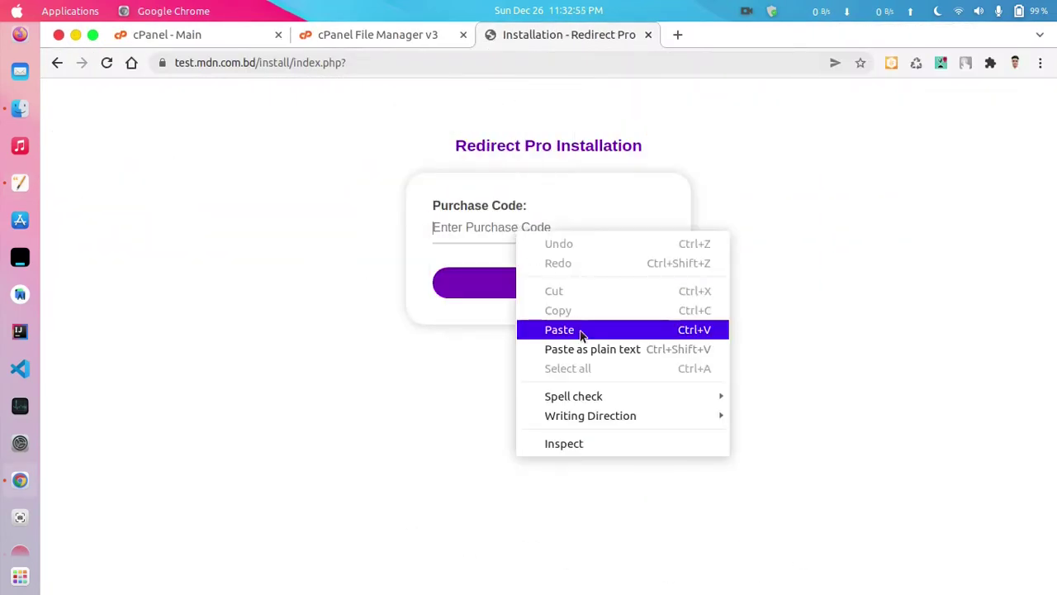
left_click(581, 329)
left_click(545, 284)
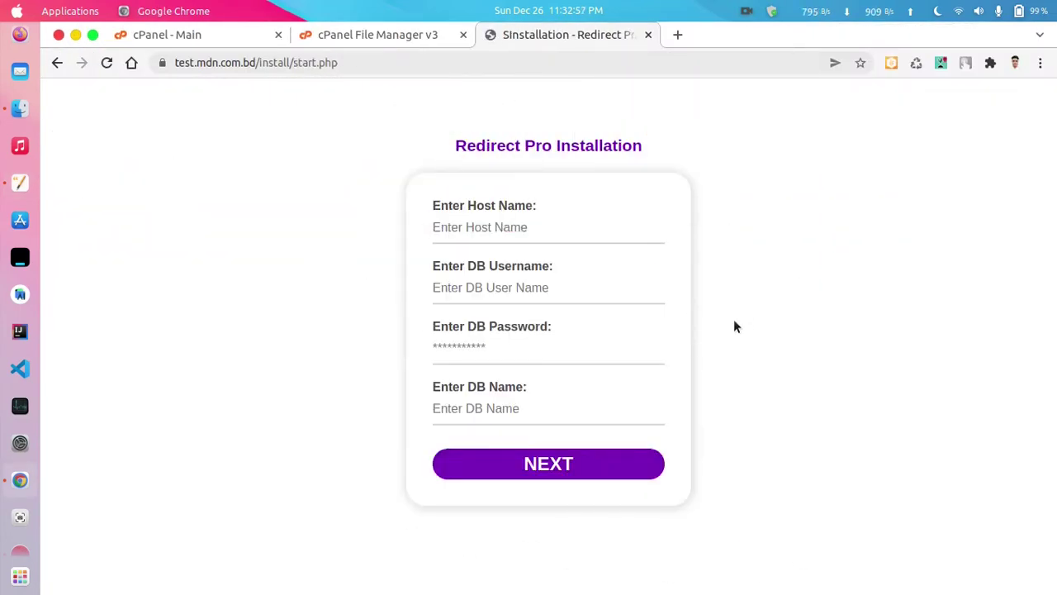
left_click(378, 34)
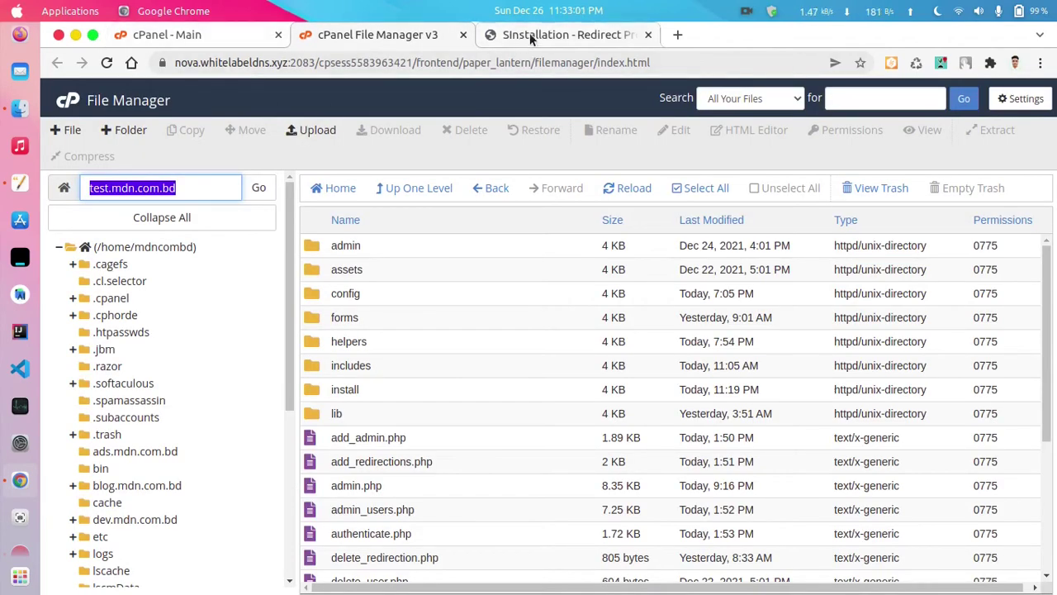
- Try to create a MySQL database named 'test' from cPanel's MySQL Databases page
left_click(230, 34)
left_click(220, 145)
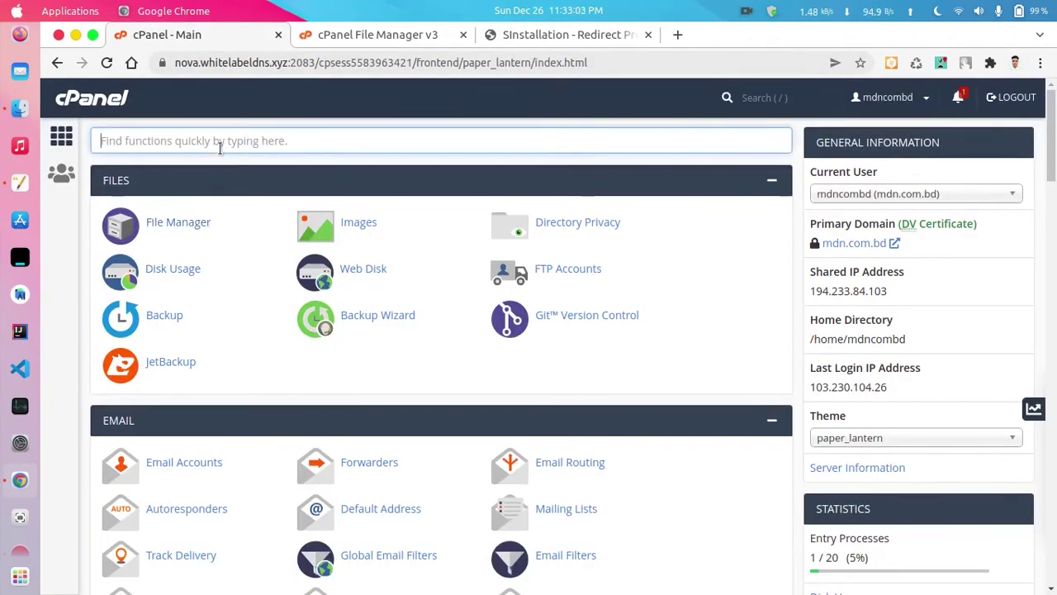
type("my")
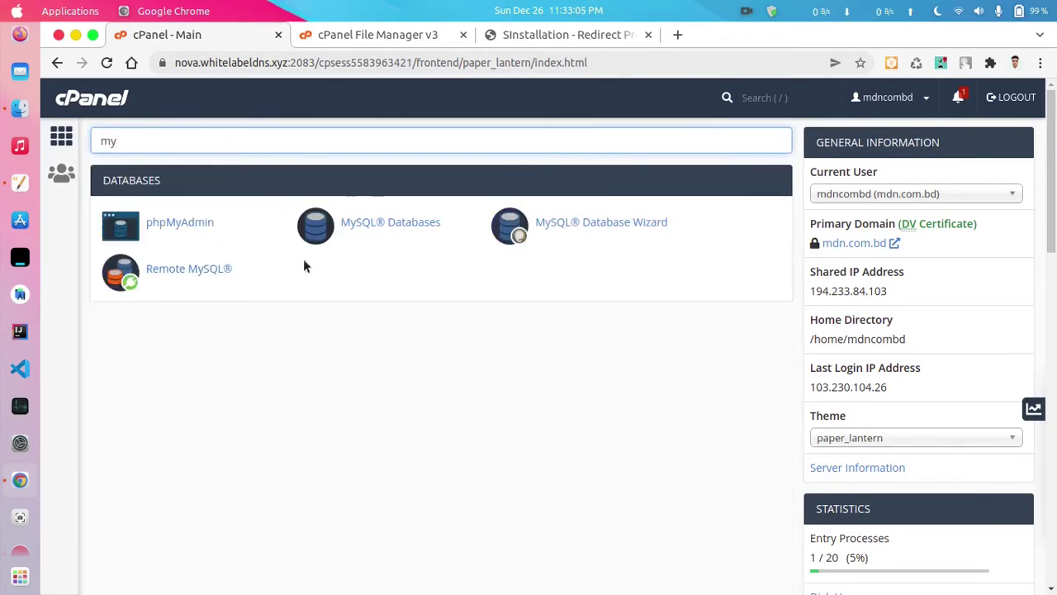
left_click(390, 222)
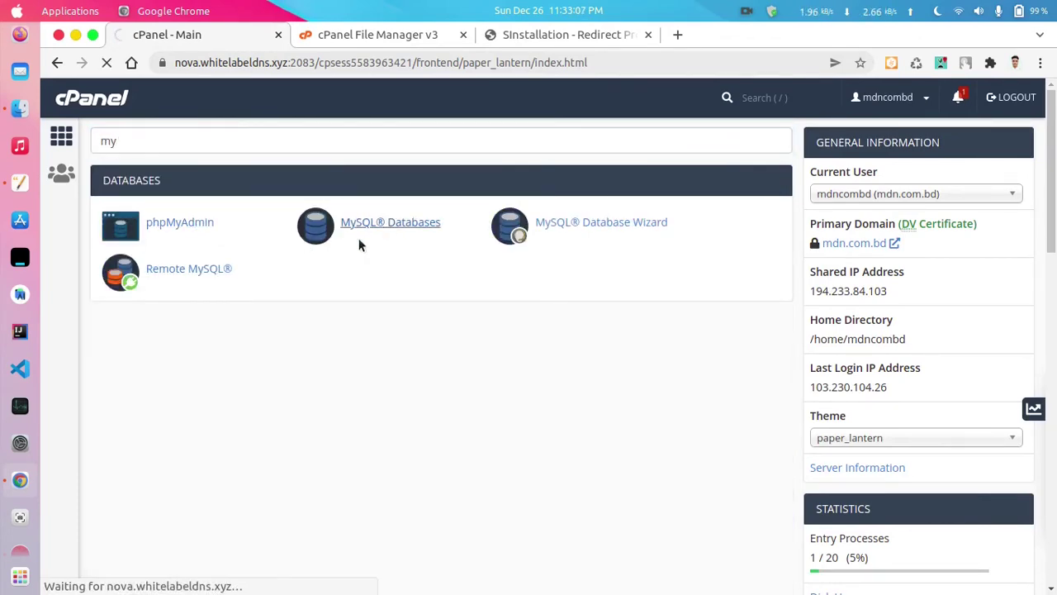
left_click(383, 322)
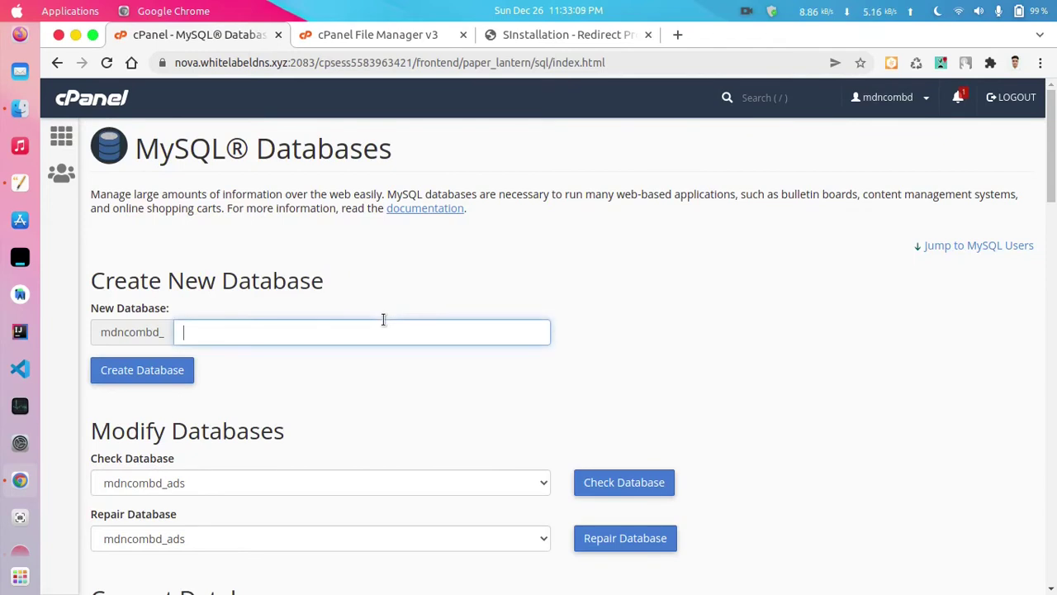
type("test")
scroll(233, 415, "down", 1)
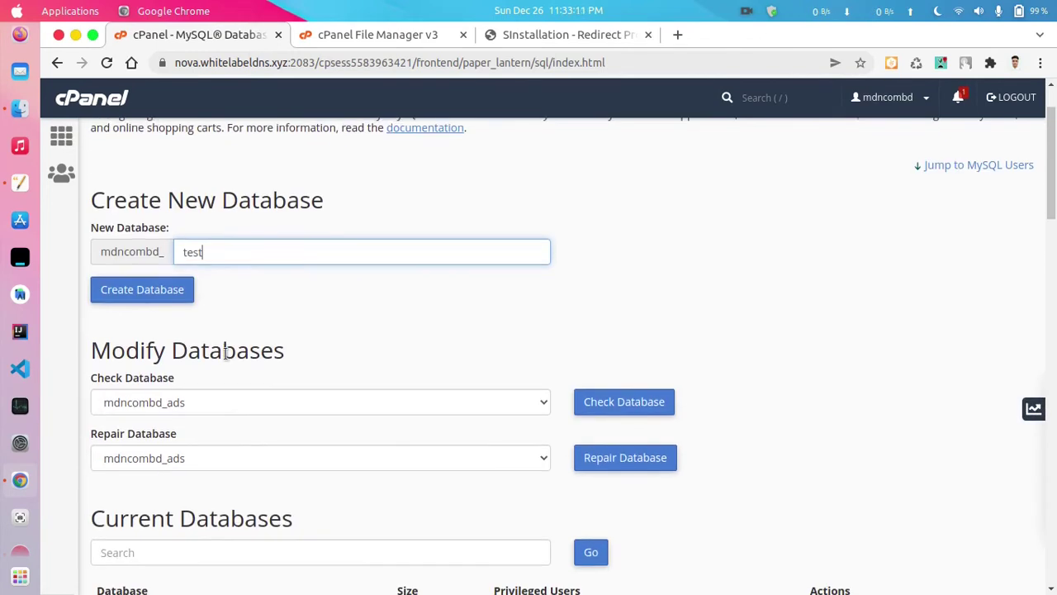
left_click(149, 291)
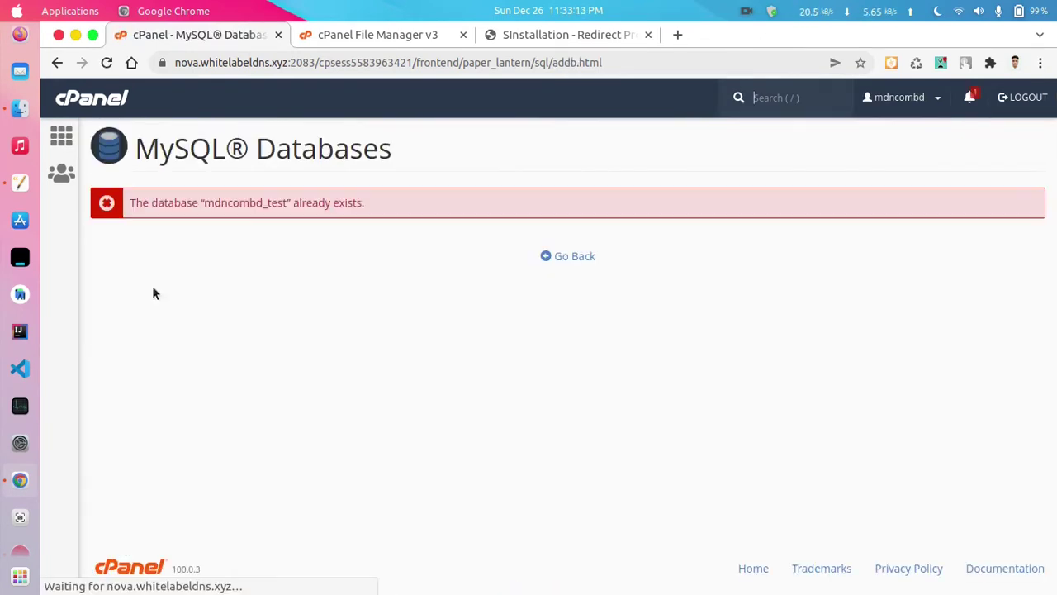
- Copy the existing mdncombd_test name from the Current Databases list
left_click(56, 62)
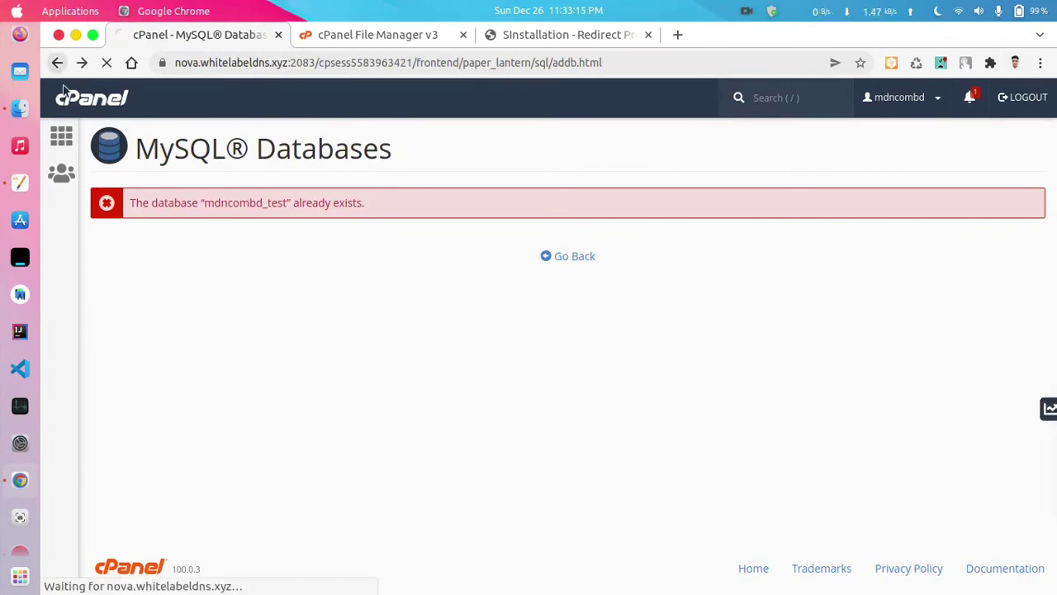
scroll(315, 324, "down", 5)
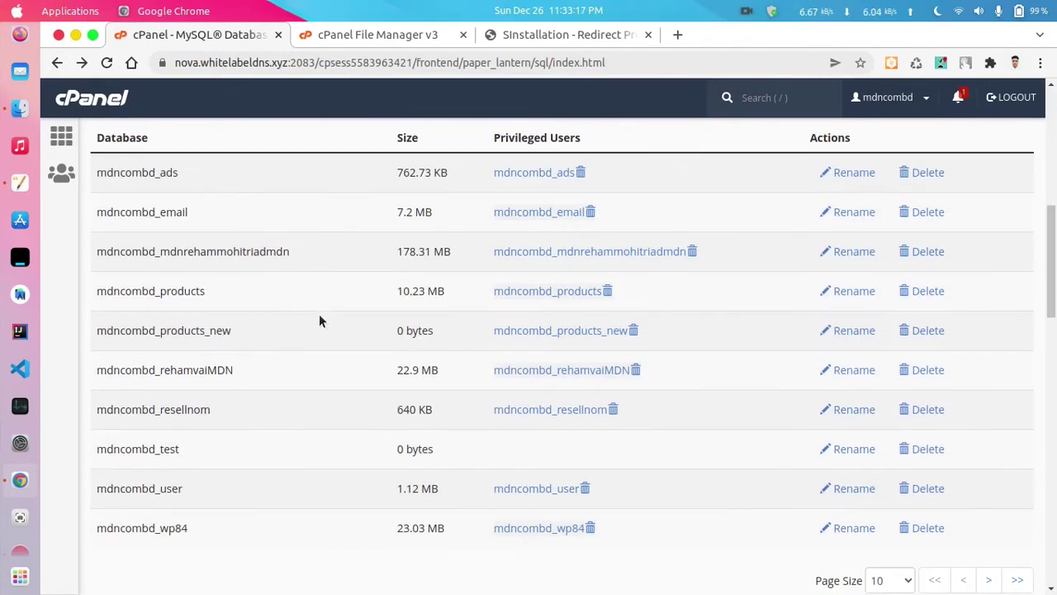
scroll(203, 454, "down", 3)
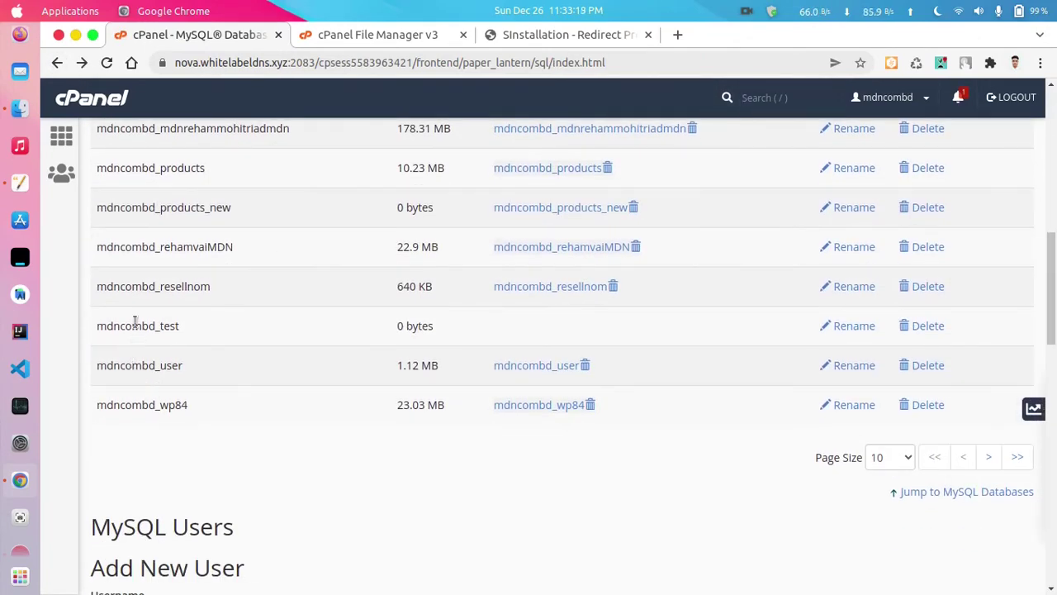
double_click(137, 326)
right_click(137, 326)
left_click(176, 333)
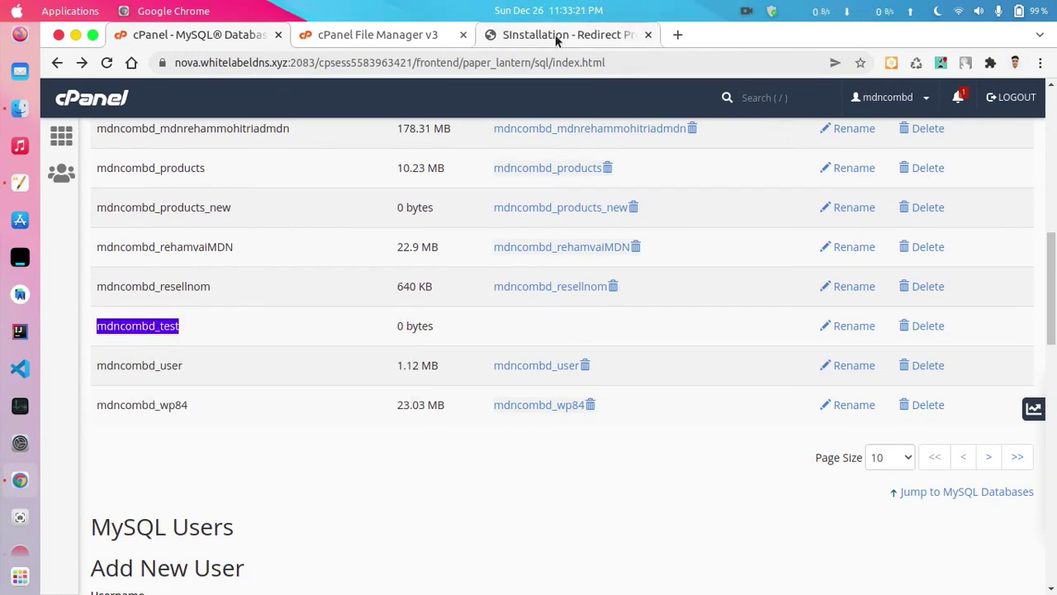
left_click(557, 35)
left_click(473, 228)
- Enter localhost as the installer's host name
right_click(473, 228)
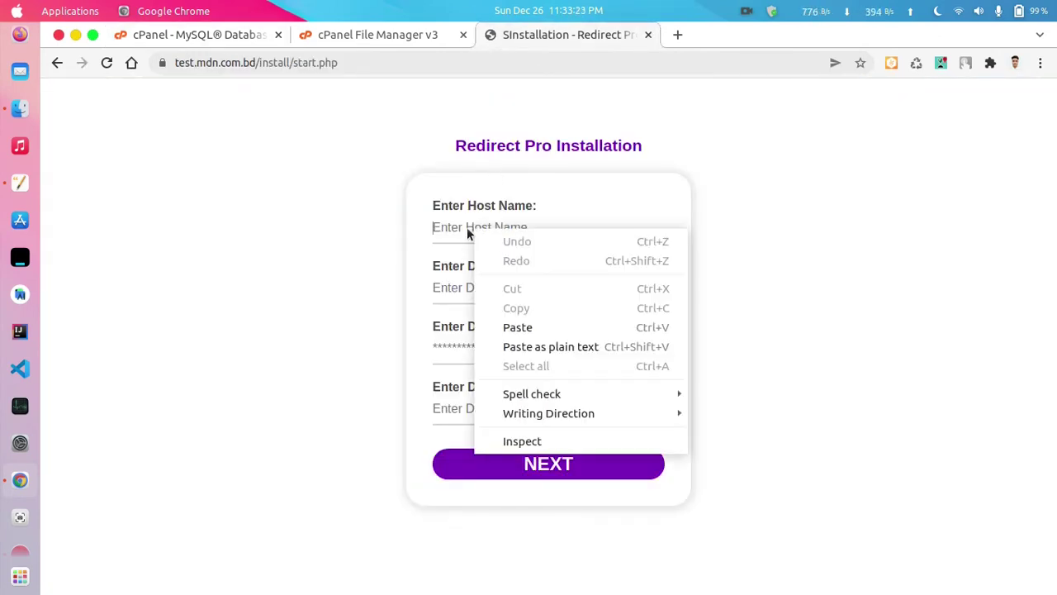
left_click(468, 232)
type("localhost")
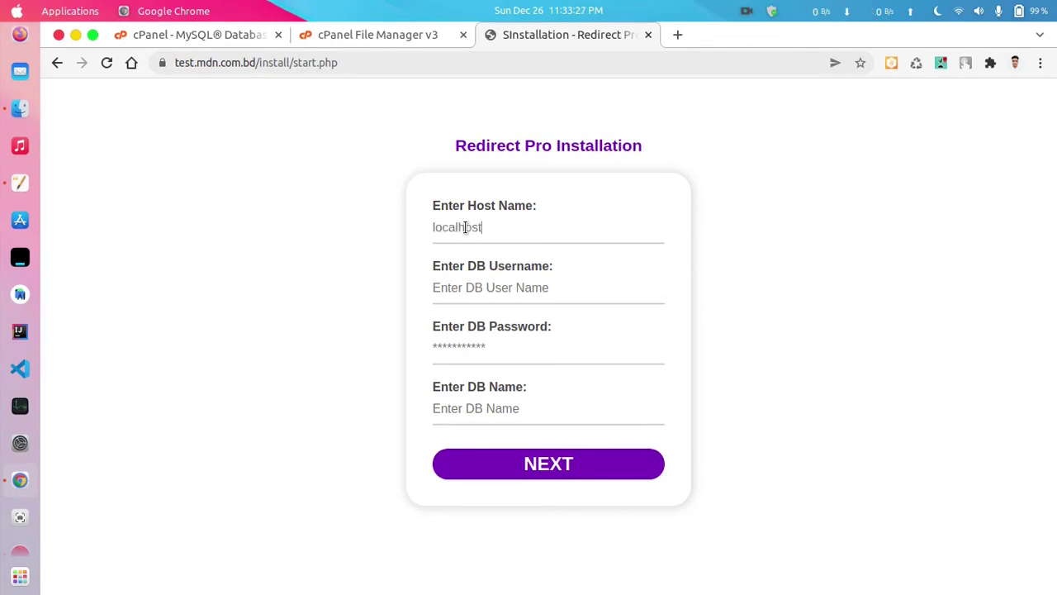
- Paste mdncombd_test into the DB Username field
left_click(535, 282)
right_click(535, 282)
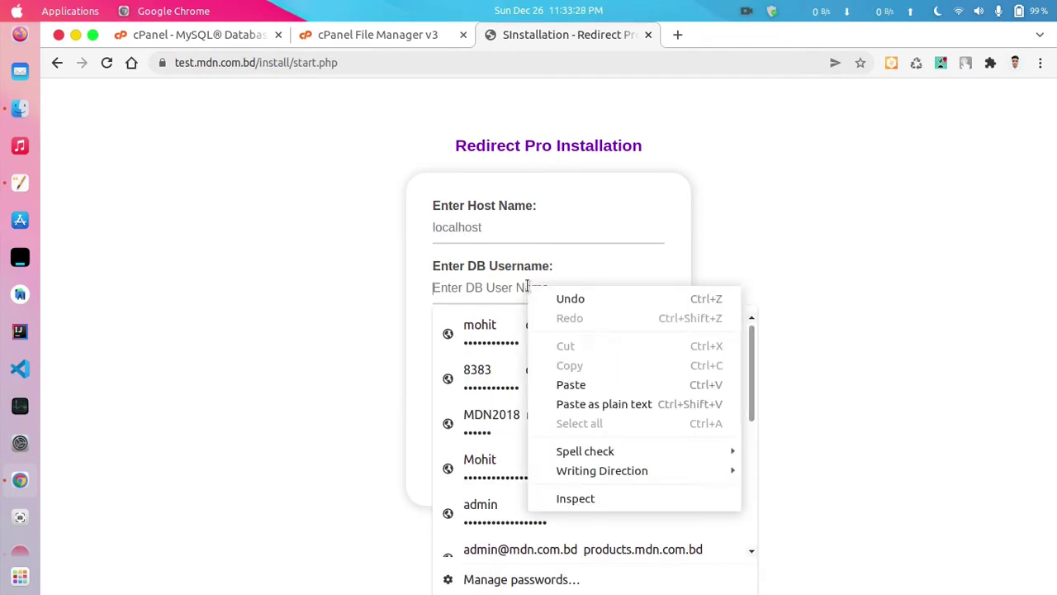
left_click(576, 384)
left_click(446, 376)
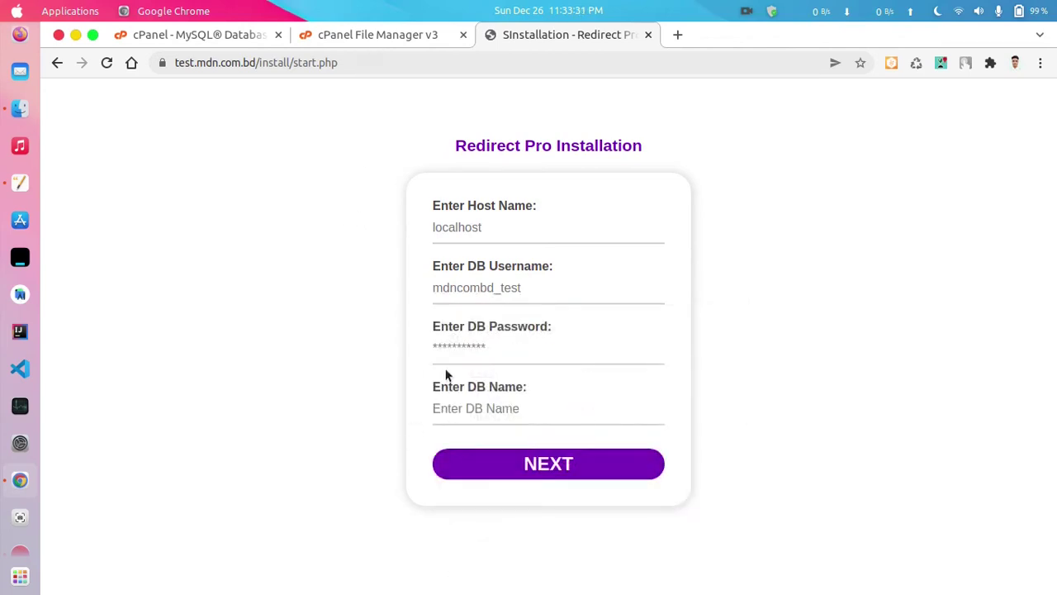
left_click(531, 344)
triple_click(446, 326)
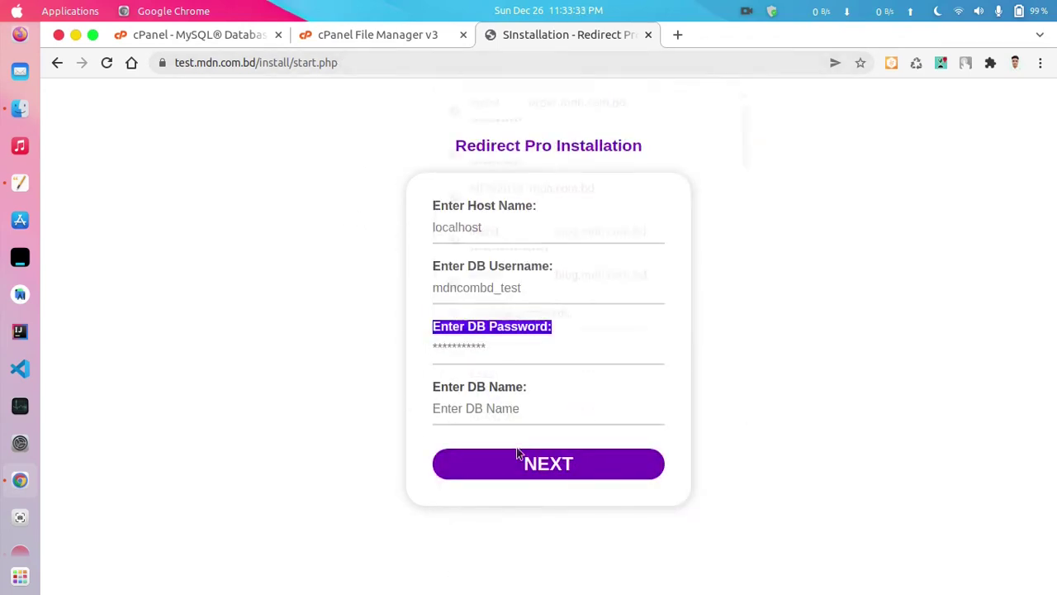
left_click(344, 40)
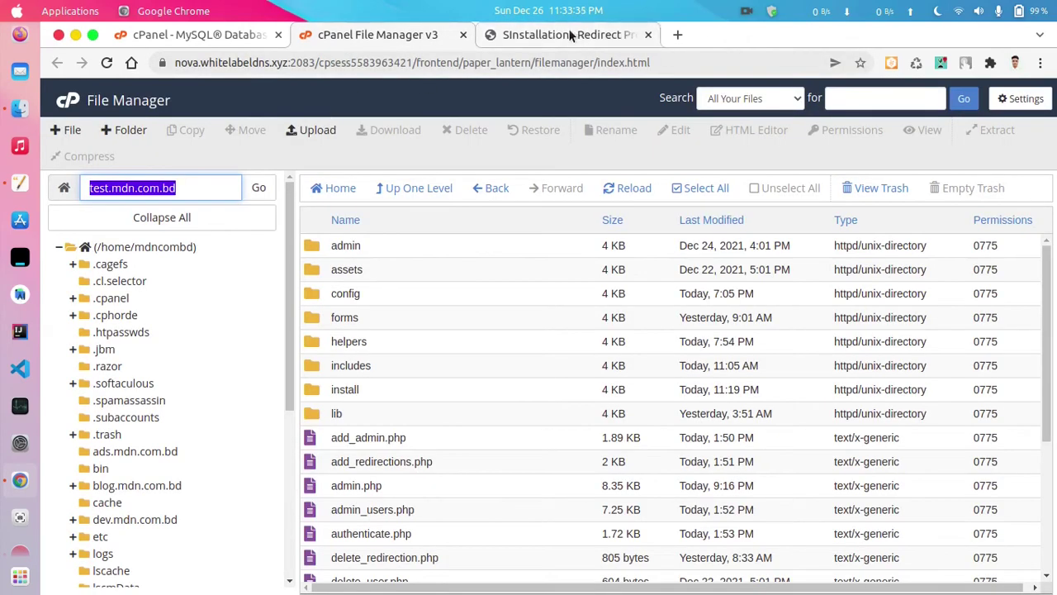
- Go to Add New User on the MySQL Databases page and enter the username 'test'
left_click(484, 35)
left_click(378, 34)
left_click(199, 35)
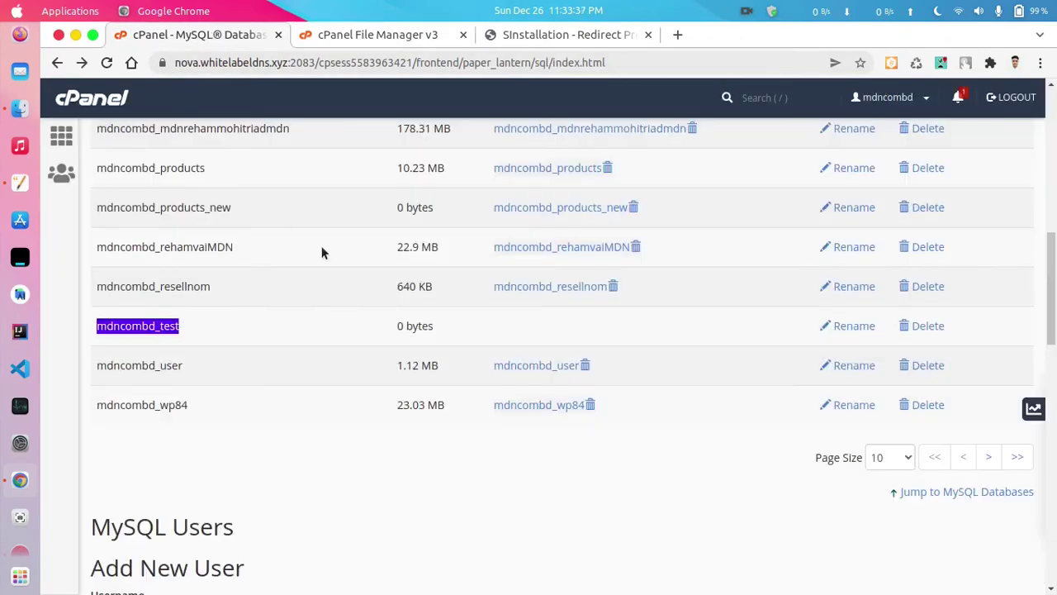
scroll(323, 252, "down", 3)
scroll(324, 350, "down", 2)
left_click(263, 287)
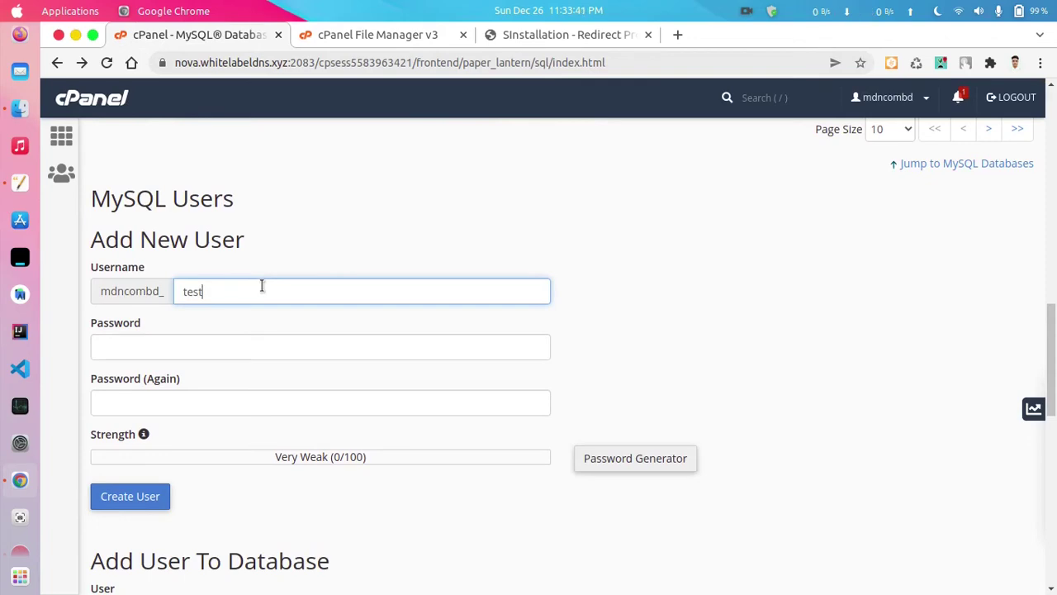
- Generate and copy a Very Strong password, apply it, and create the MySQL user
left_click(637, 458)
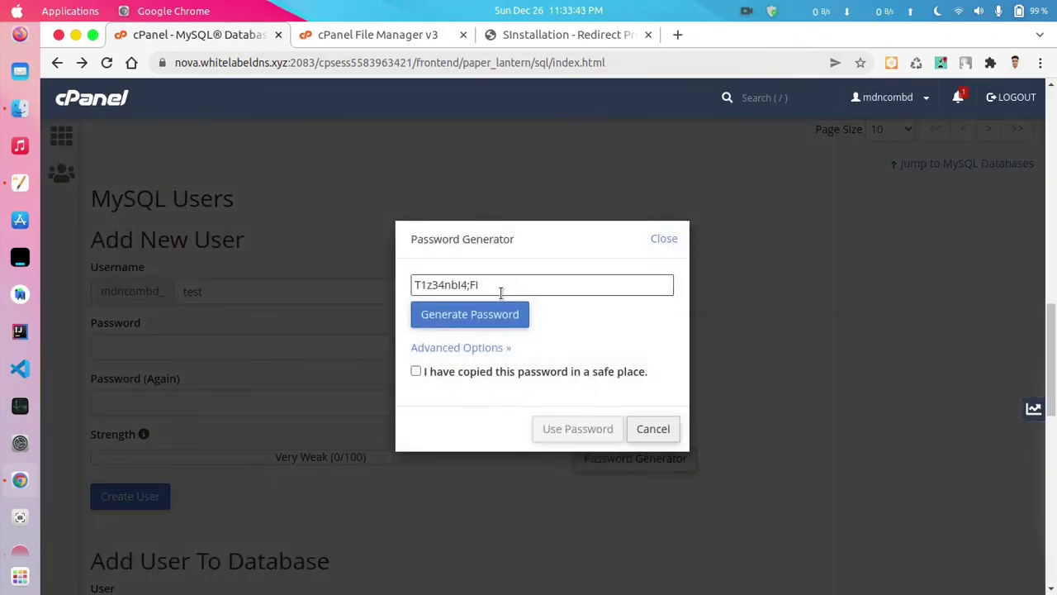
left_click(433, 283)
right_click(433, 279)
left_click(463, 306)
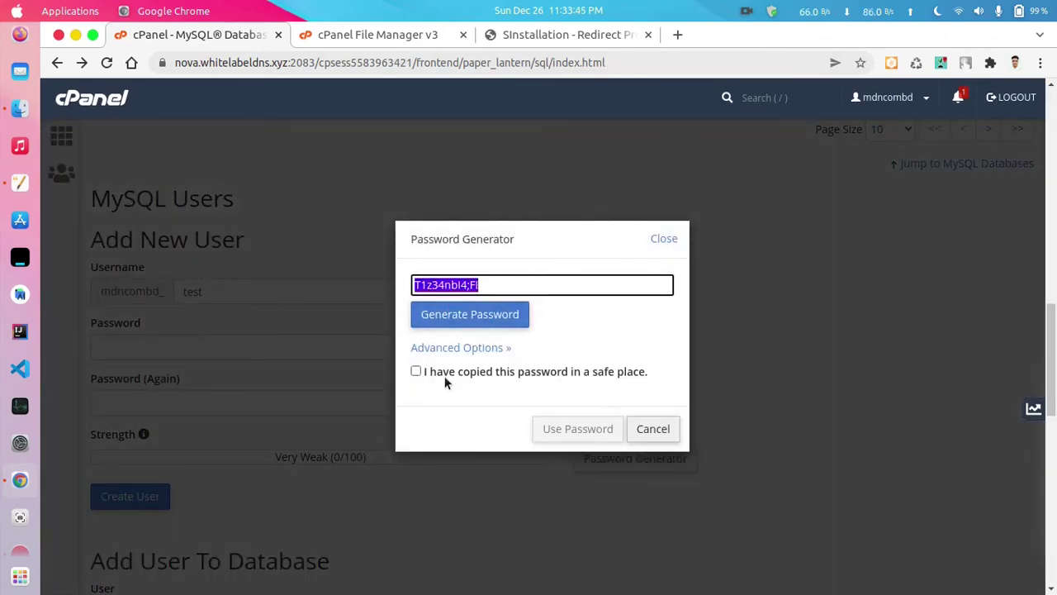
left_click(449, 372)
left_click(578, 428)
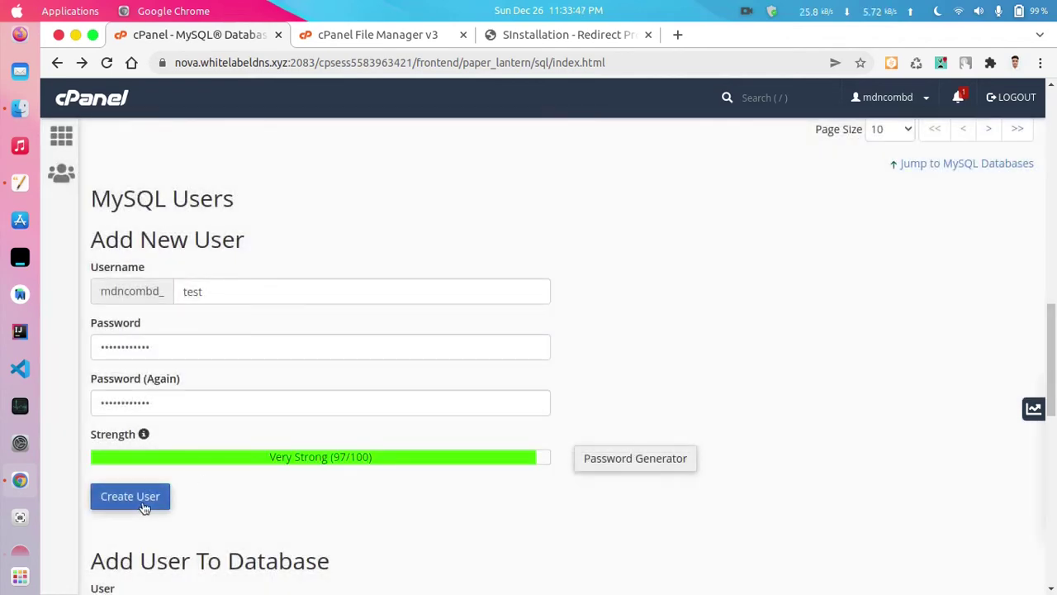
left_click(107, 501)
- Paste the generated password into the installer's DB Password field
left_click(402, 35)
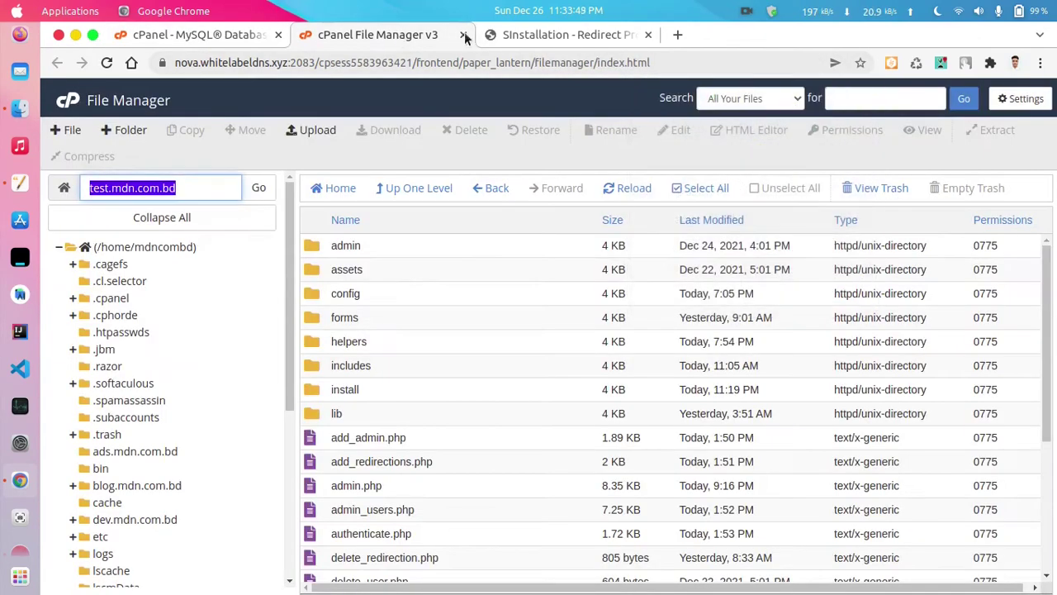
left_click(545, 35)
left_click(494, 352)
right_click(494, 352)
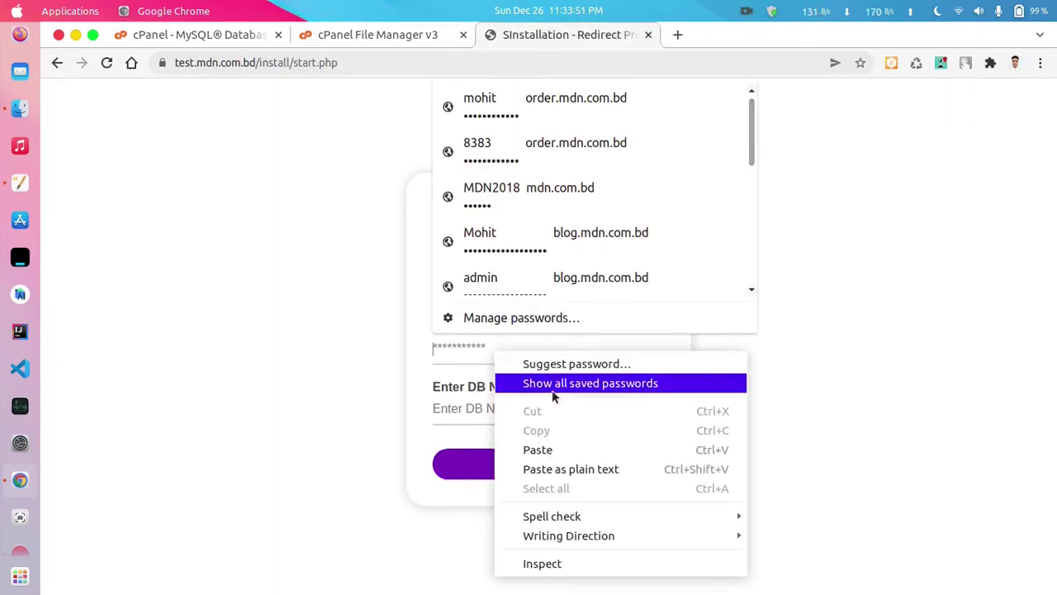
left_click(545, 450)
left_click(324, 38)
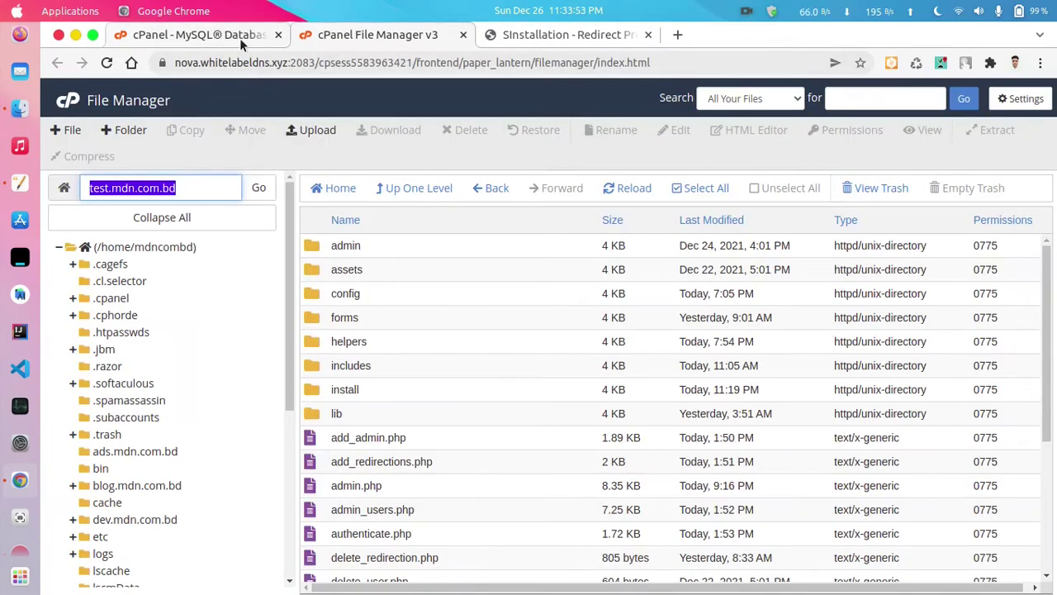
left_click(233, 39)
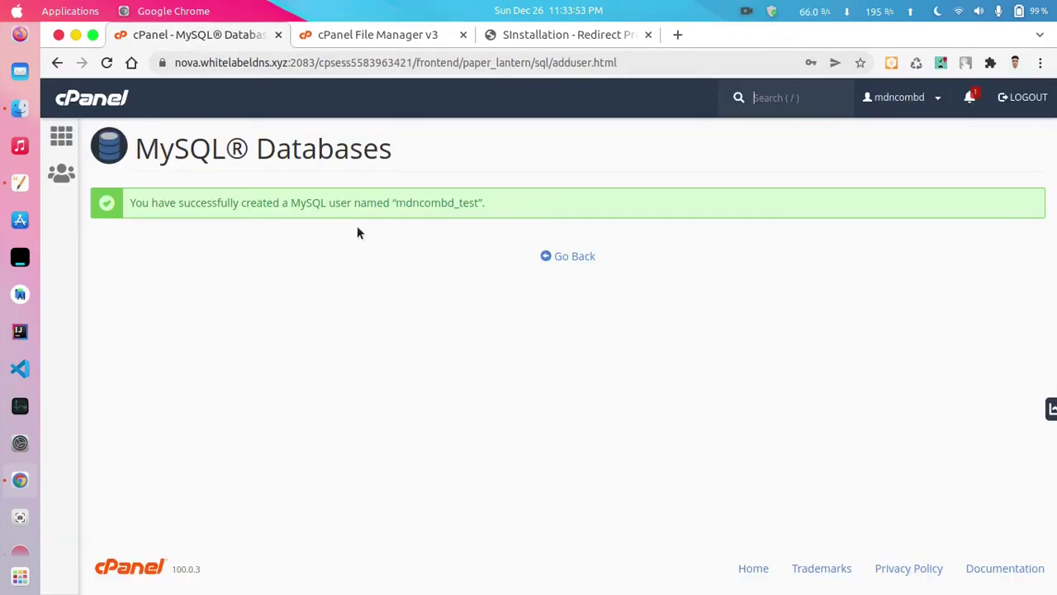
- Copy the name mdncombd_test and paste it into the installer's DB Name field
double_click(439, 208)
right_click(439, 207)
left_click(490, 212)
left_click(542, 44)
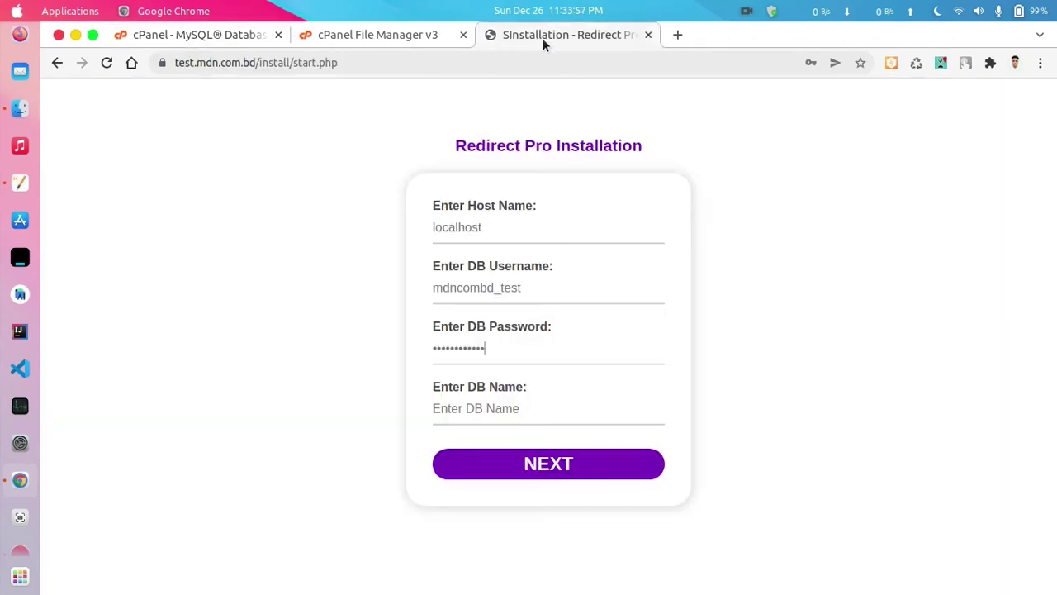
left_click(523, 404)
right_click(523, 404)
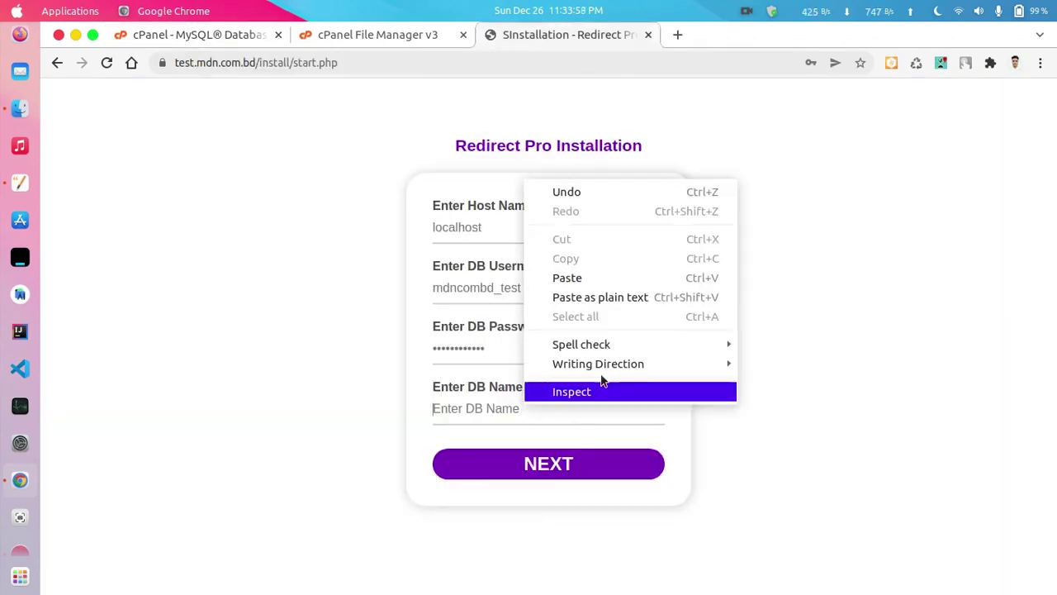
left_click(598, 281)
- Add user mdncombd_test to database mdncombd_test via Add User To Database
left_click(239, 38)
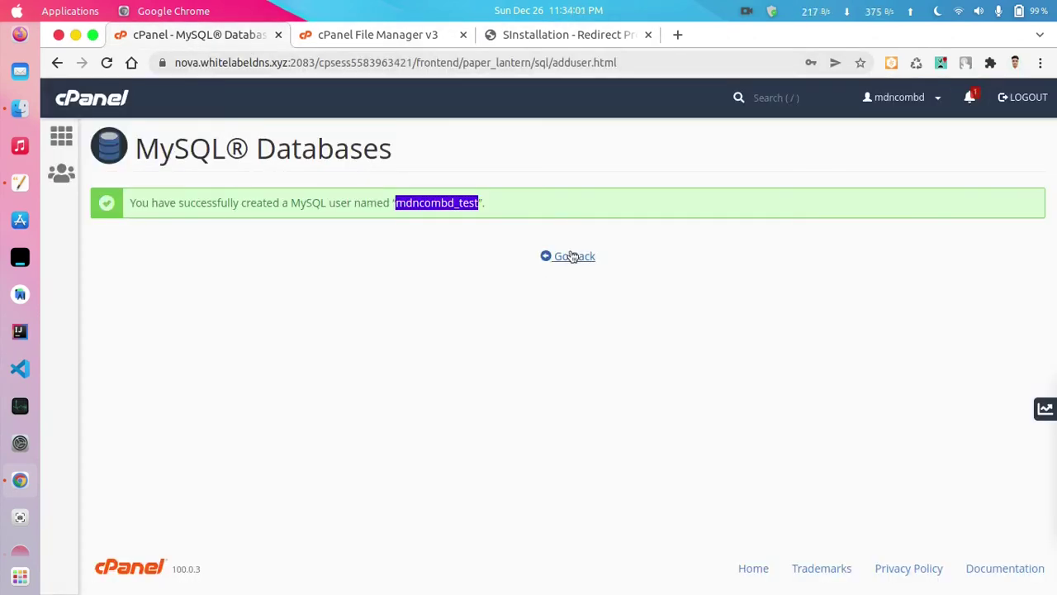
left_click(573, 255)
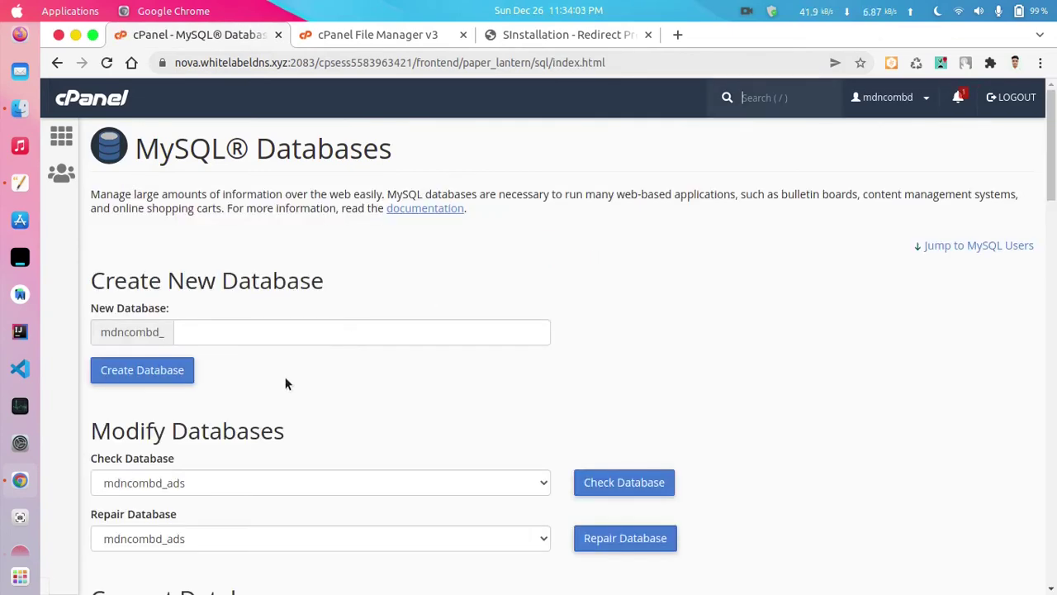
scroll(282, 375, "down", 10)
scroll(277, 381, "down", 6)
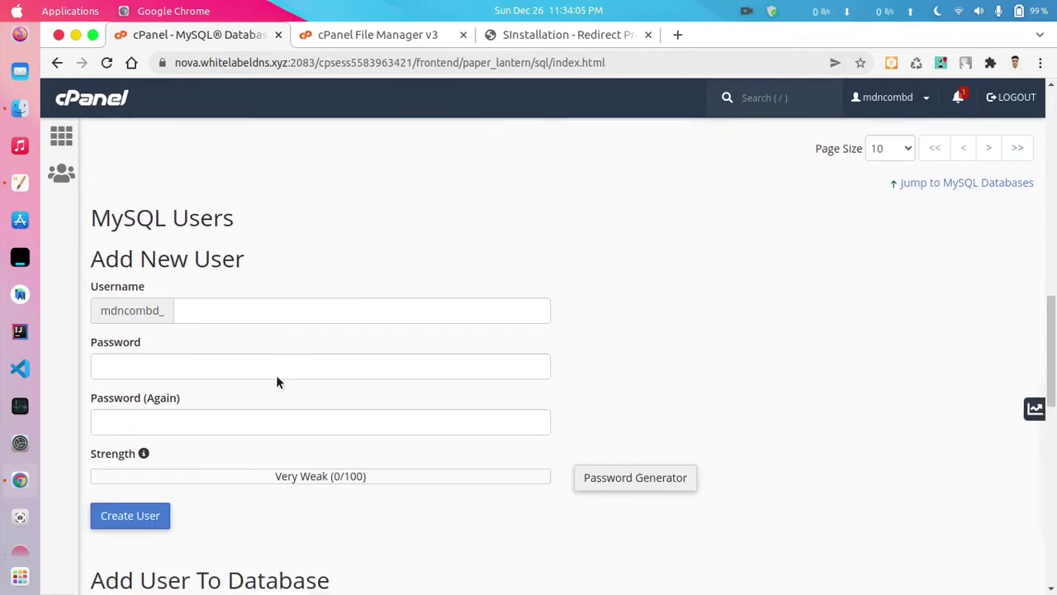
scroll(263, 424, "down", 3)
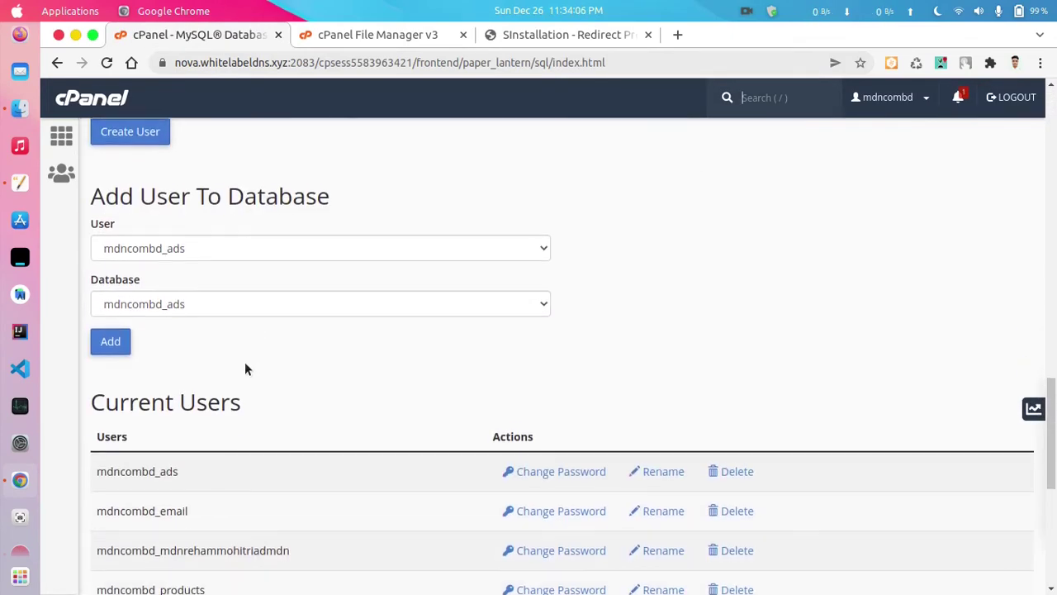
left_click(229, 243)
key("Escape")
left_click(192, 294)
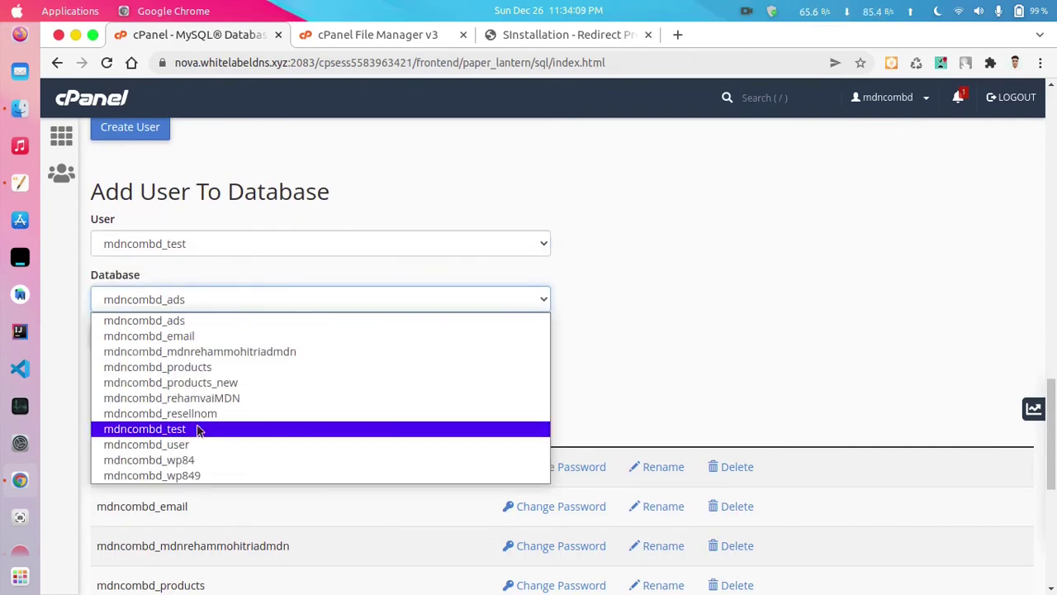
key("Escape")
left_click(128, 338)
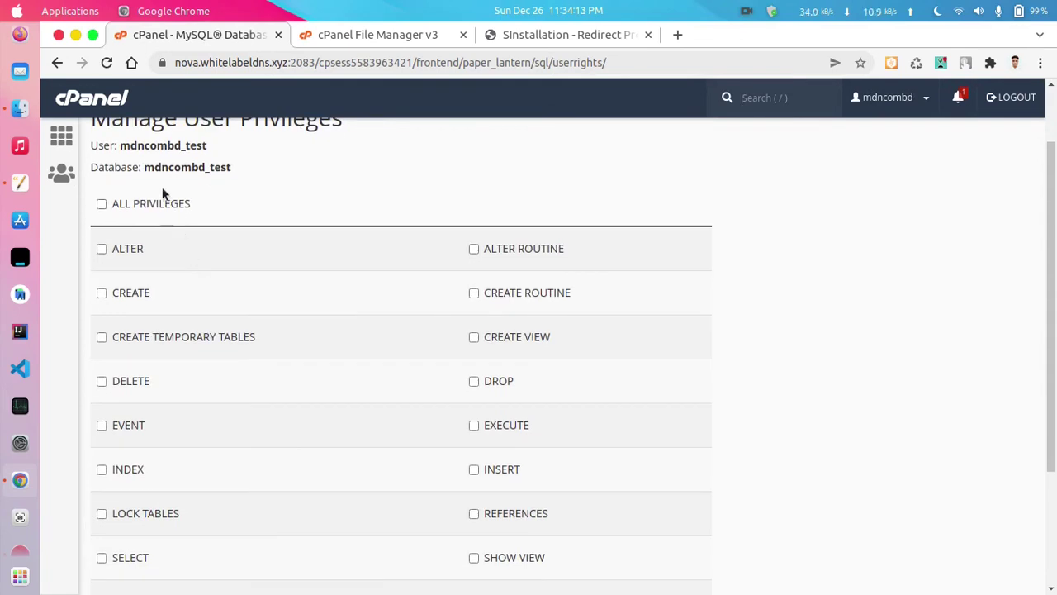
- Grant the user ALL PRIVILEGES on the database and save the changes
left_click(159, 211)
scroll(217, 305, "down", 4)
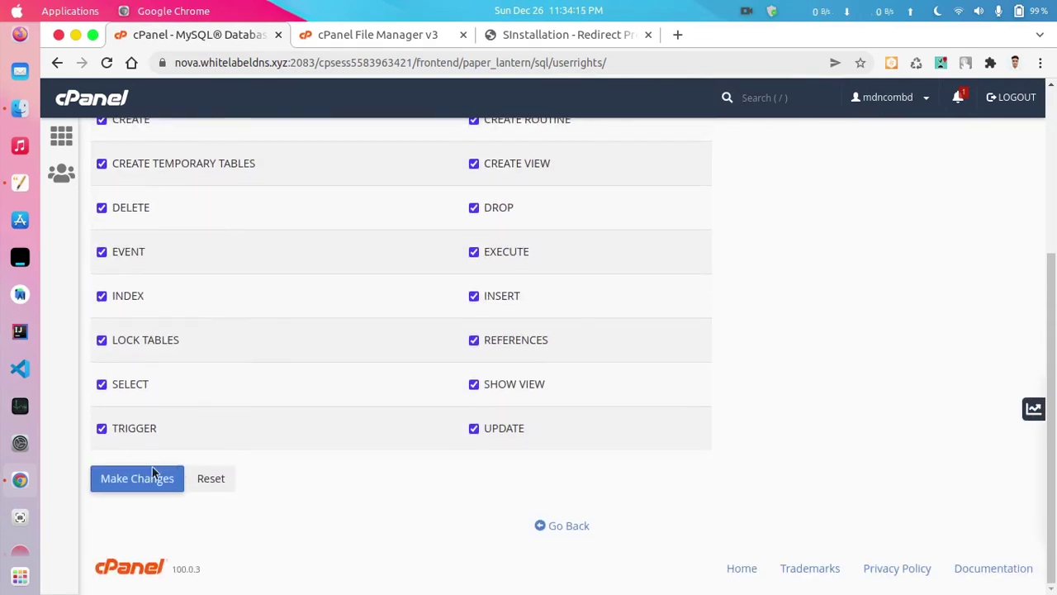
left_click(150, 479)
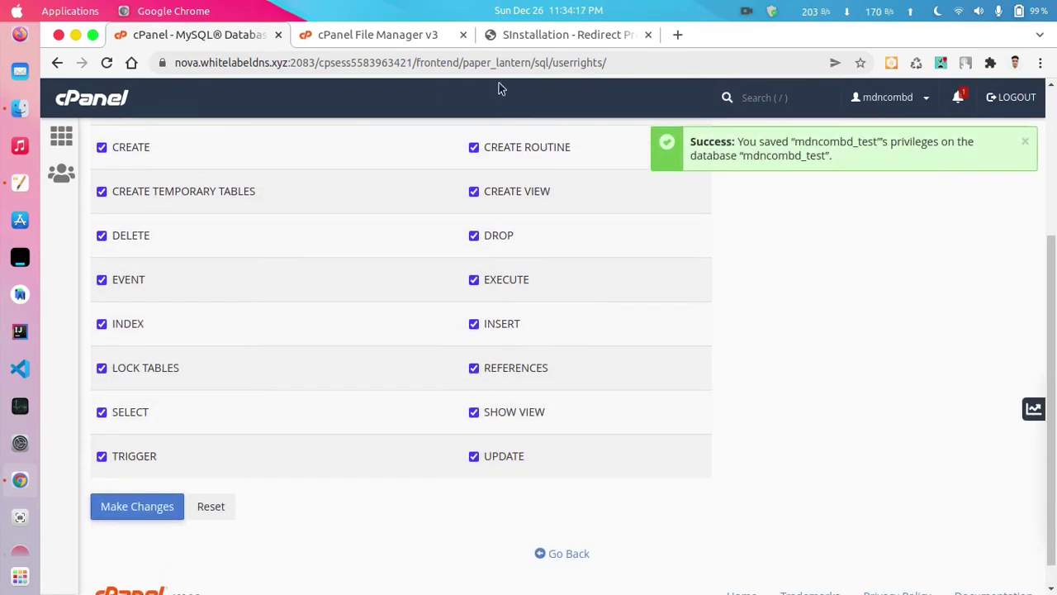
left_click(517, 37)
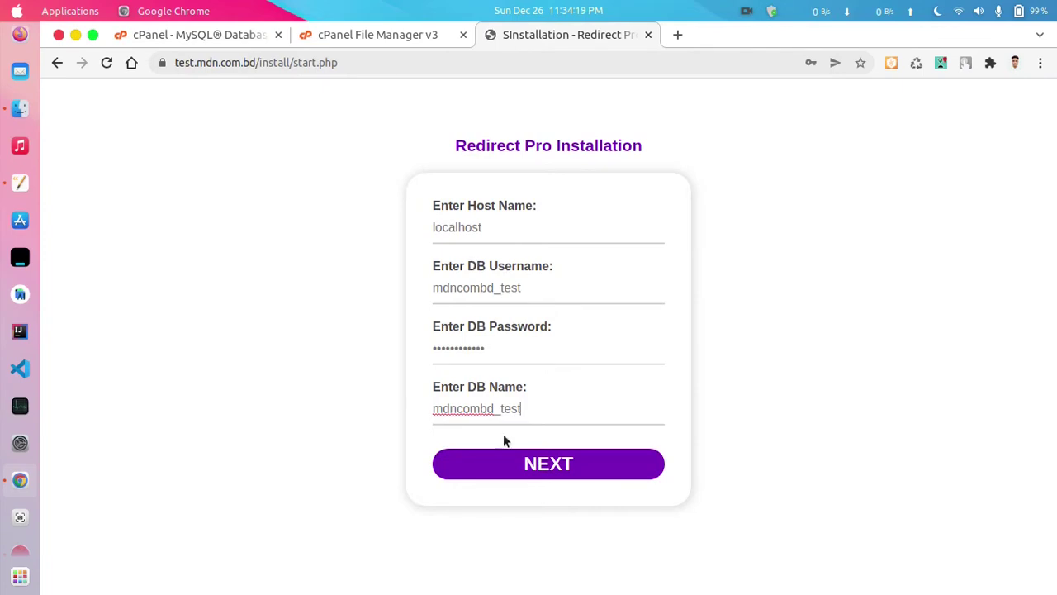
- Submit the database details and run the Redirect Pro installation
left_click(548, 465)
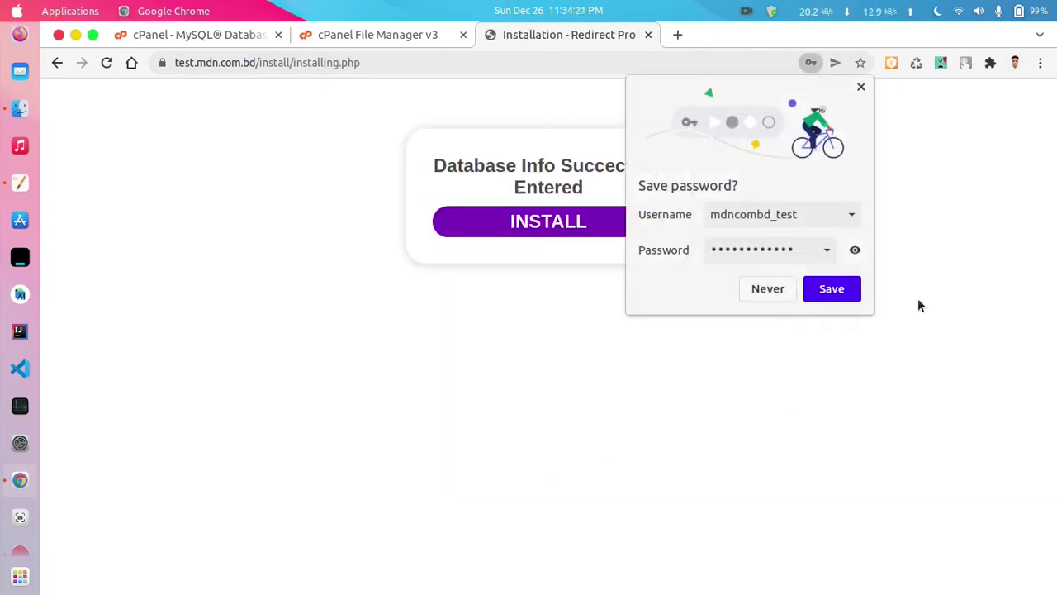
left_click(862, 88)
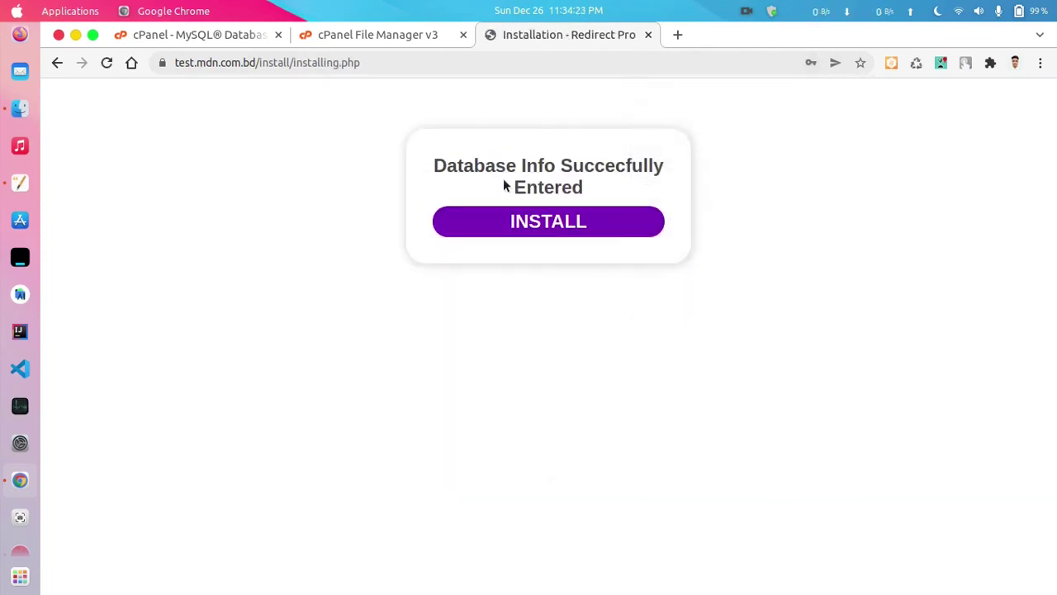
left_click(550, 228)
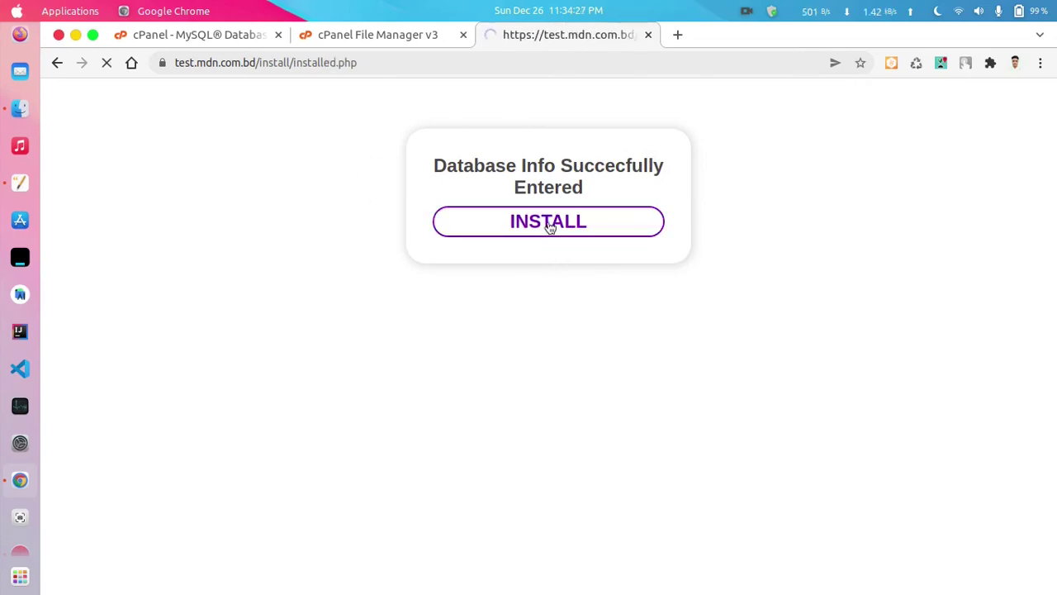
- Confirm the Successfully Installed message and proceed to the admin dashboard sign-in
left_click_drag(468, 160, 597, 149)
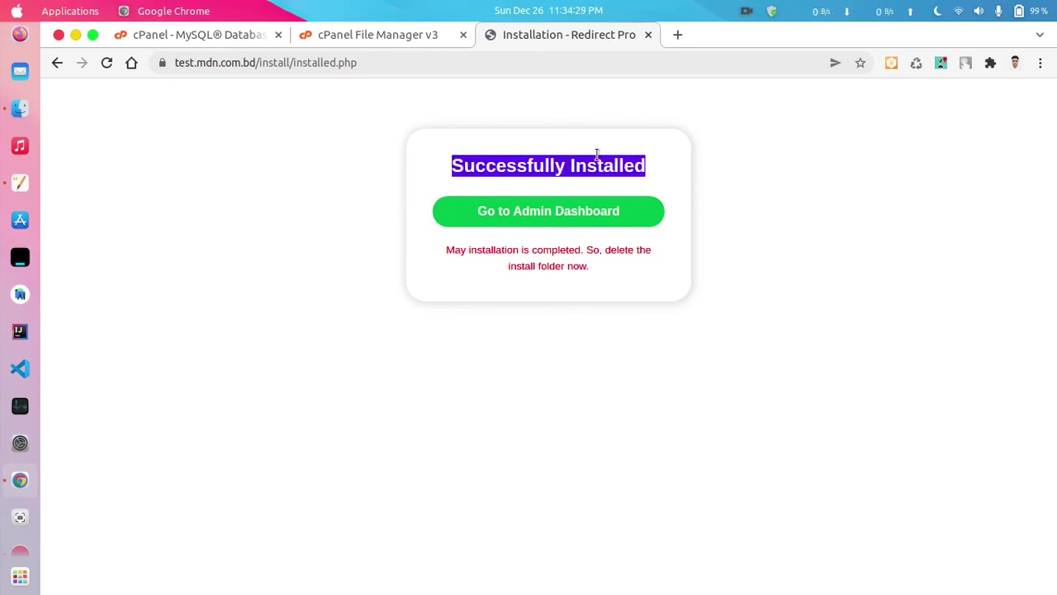
double_click(615, 161)
triple_click(615, 161)
left_click(420, 164)
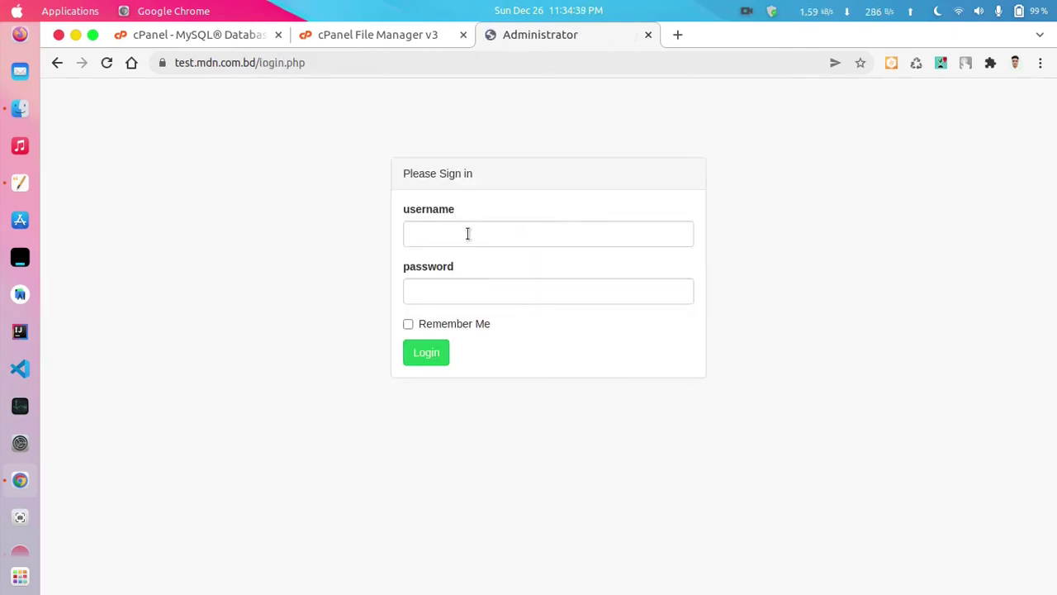
- Enter the admin username in the sign-in form
left_click(468, 233)
type("s")
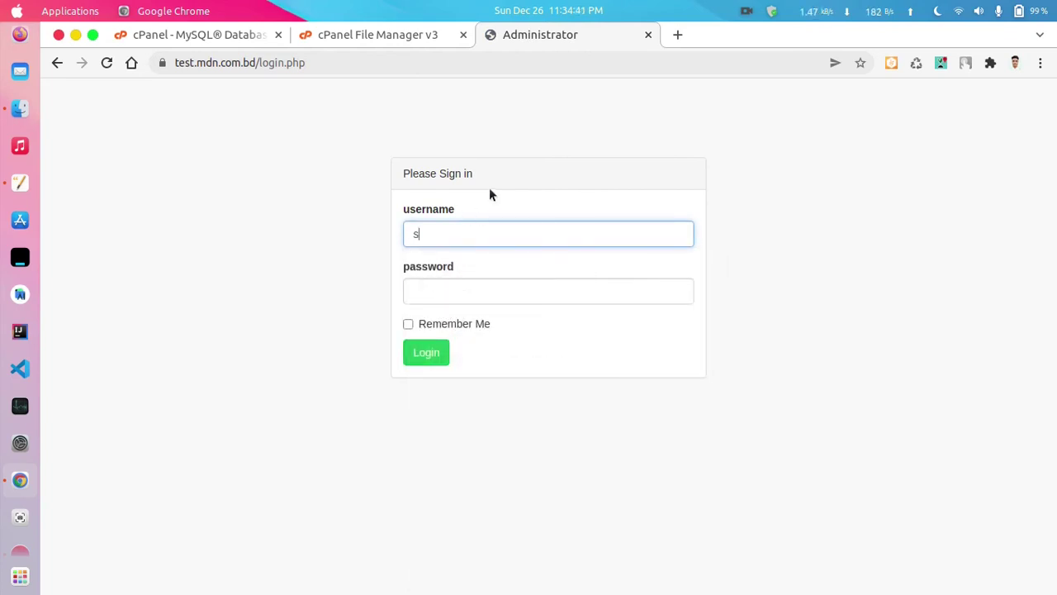
type("uperadmin")
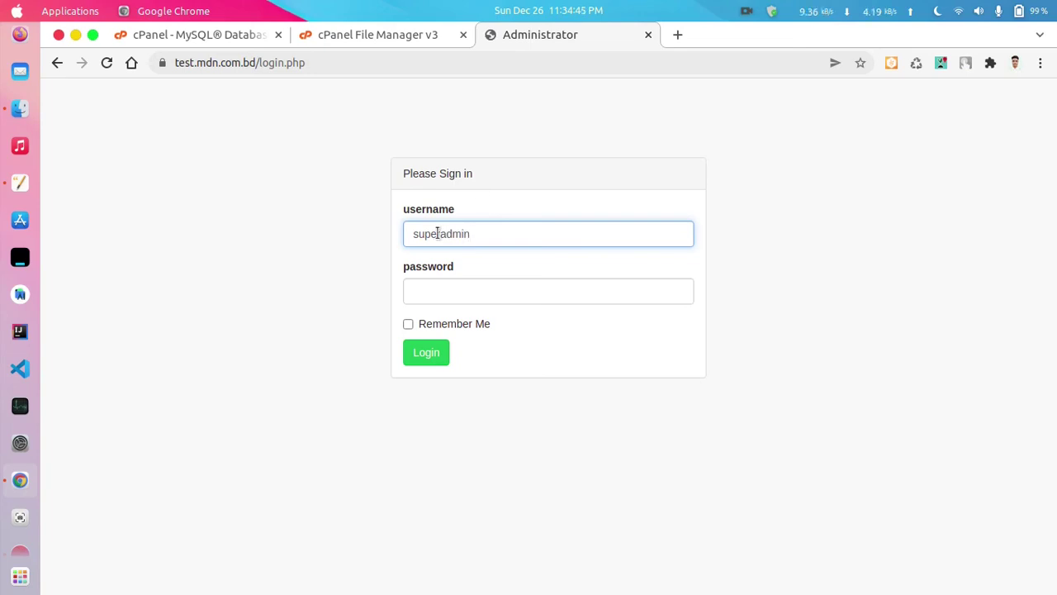
double_click(438, 234)
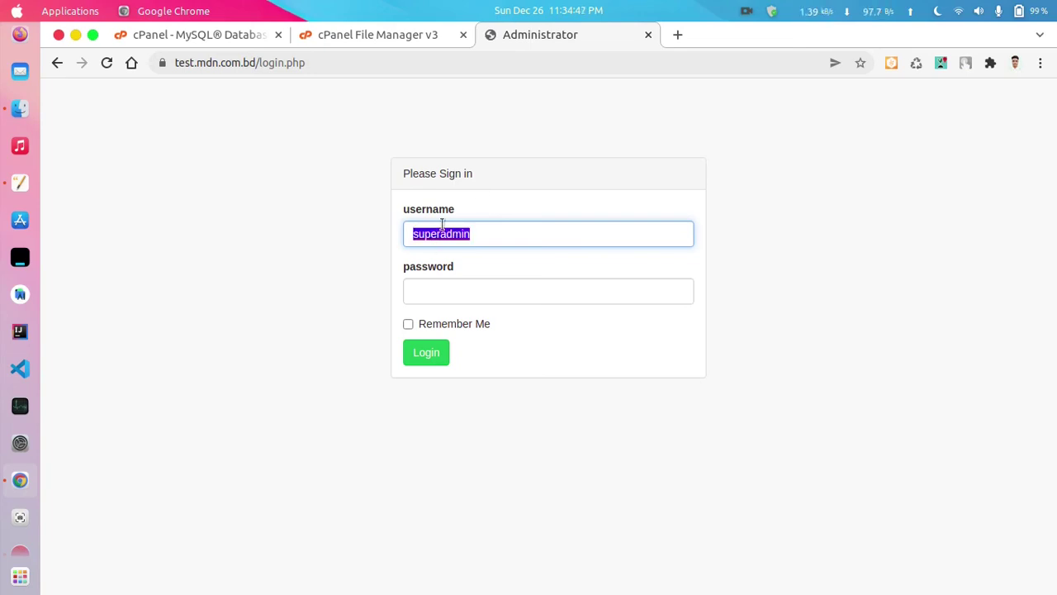
right_click(443, 224)
key("Escape")
- Fill in the saved account password, log in, and dismiss Chrome's password prompts
left_click(473, 286)
key("ctrl+v")
left_click(424, 352)
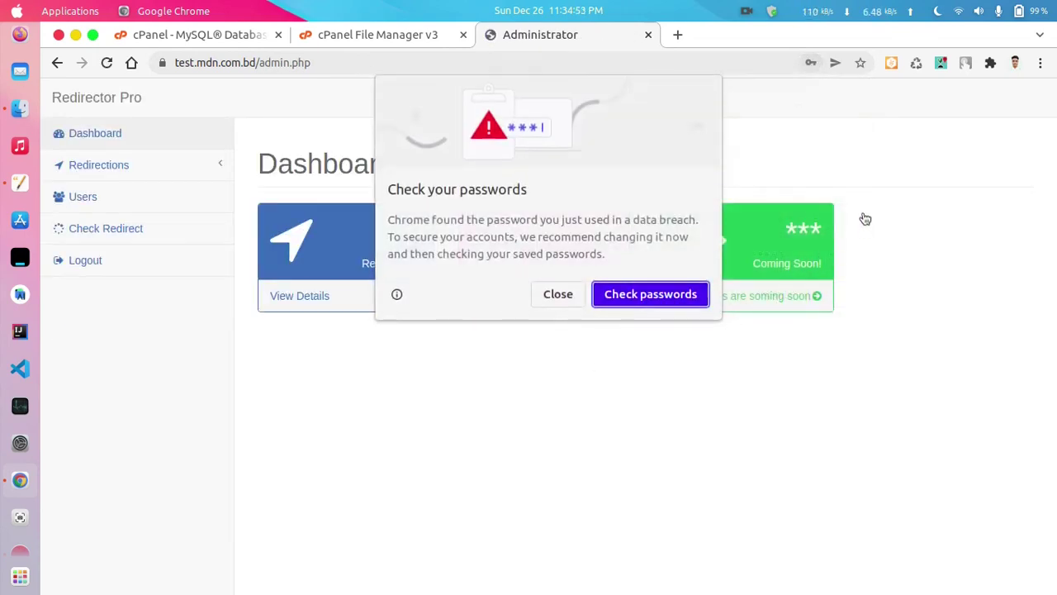
left_click(559, 296)
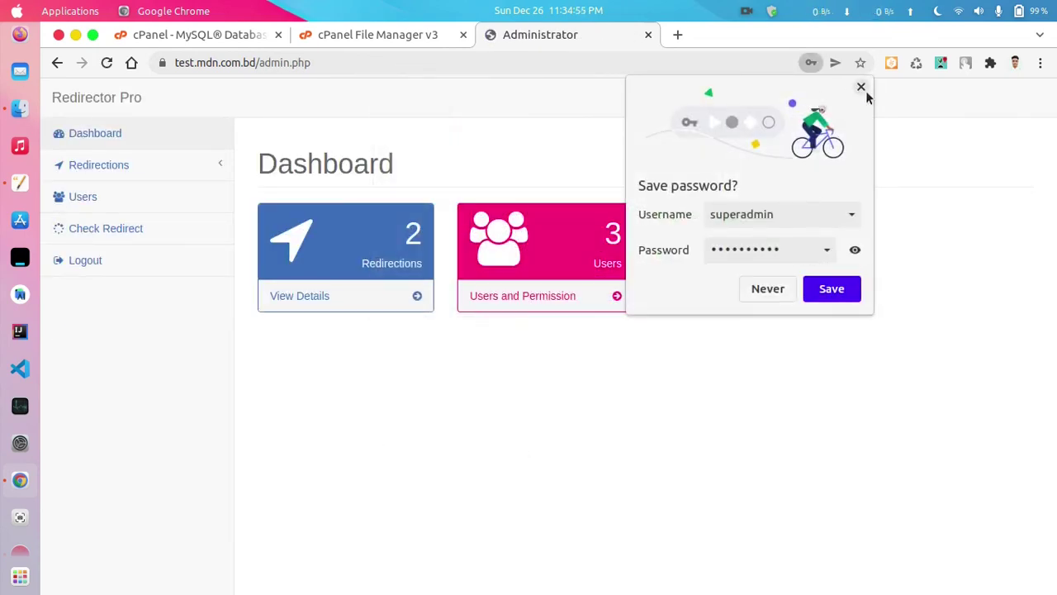
left_click(860, 87)
left_click(201, 168)
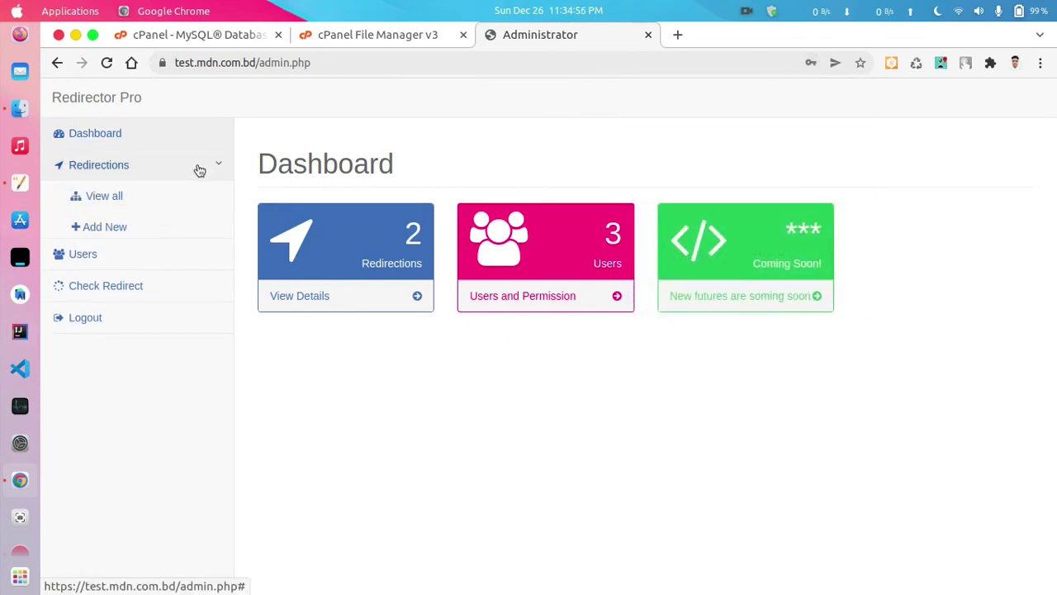
- Browse the redirections list and the admin user's edit page, leaving the user type as Admin
left_click(141, 202)
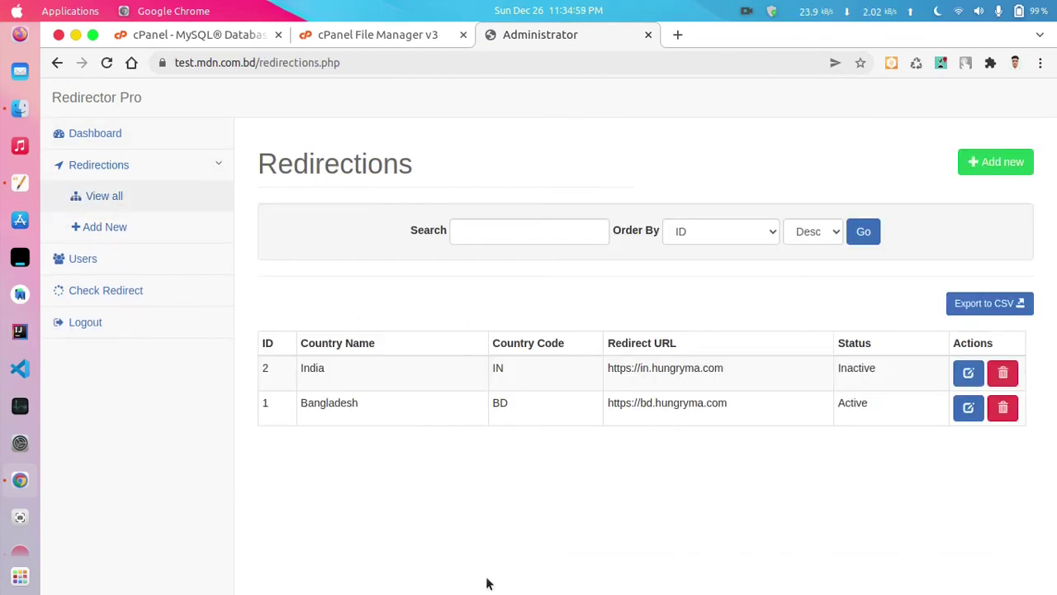
left_click(130, 257)
left_click(972, 333)
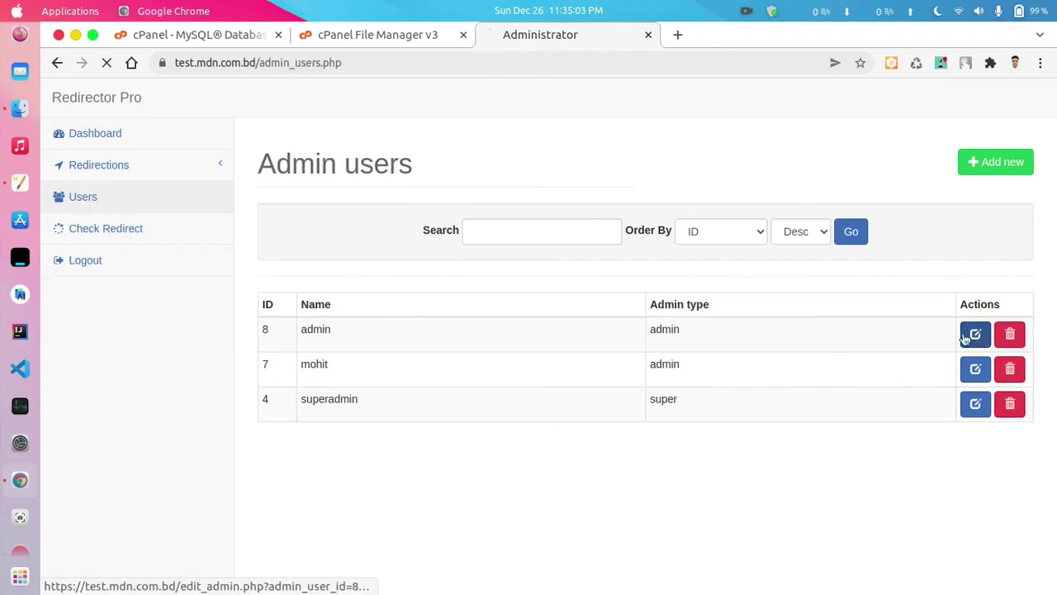
left_click(564, 343)
left_click(557, 365)
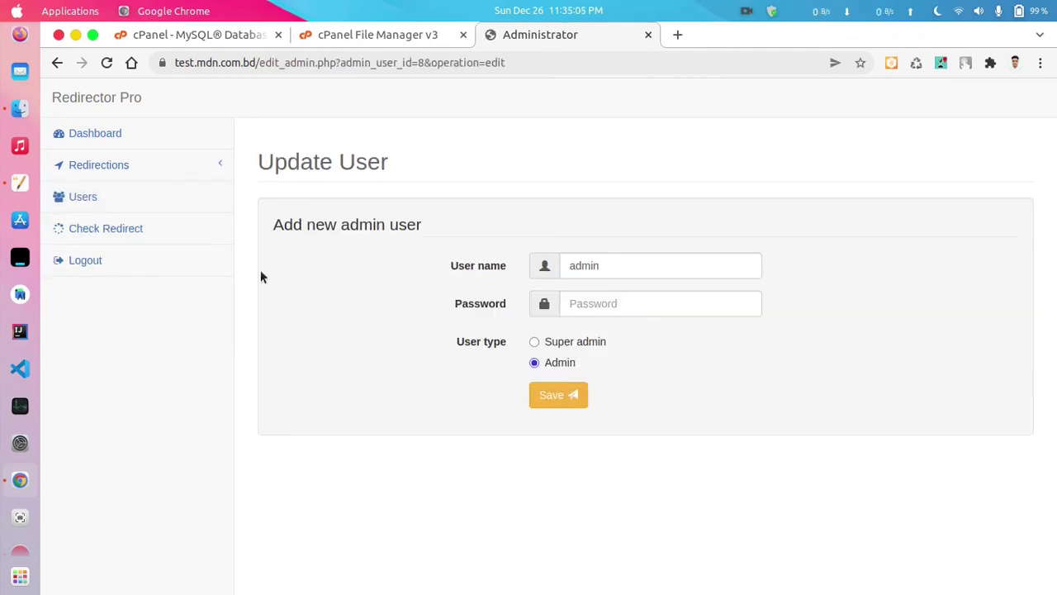
- Look over the Add New redirection form's country codes unchanged, then return to all redirections
left_click(87, 169)
left_click(146, 205)
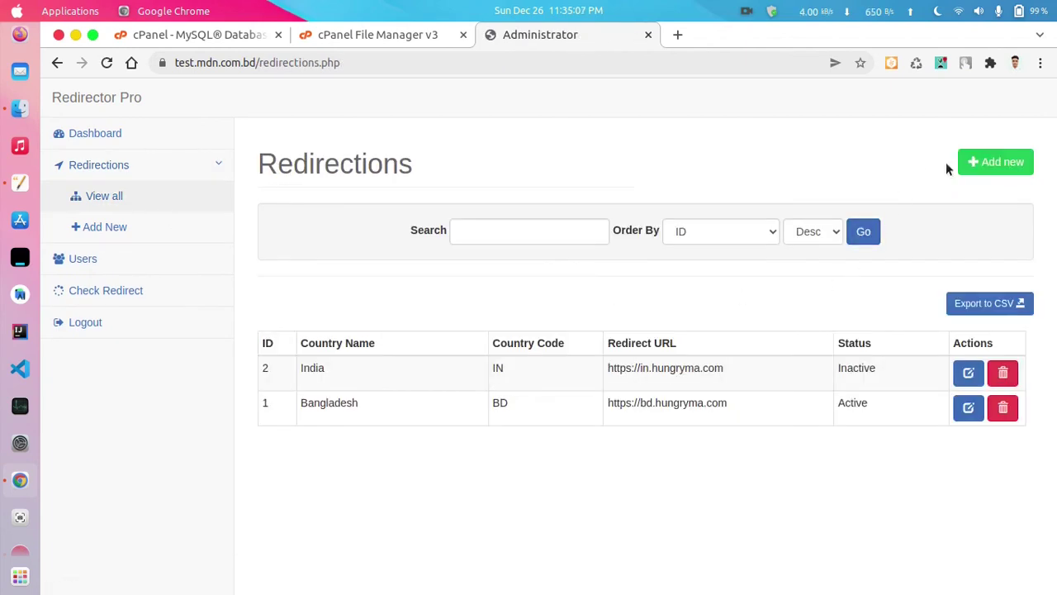
left_click(991, 162)
left_click(408, 288)
scroll(375, 427, "down", 4)
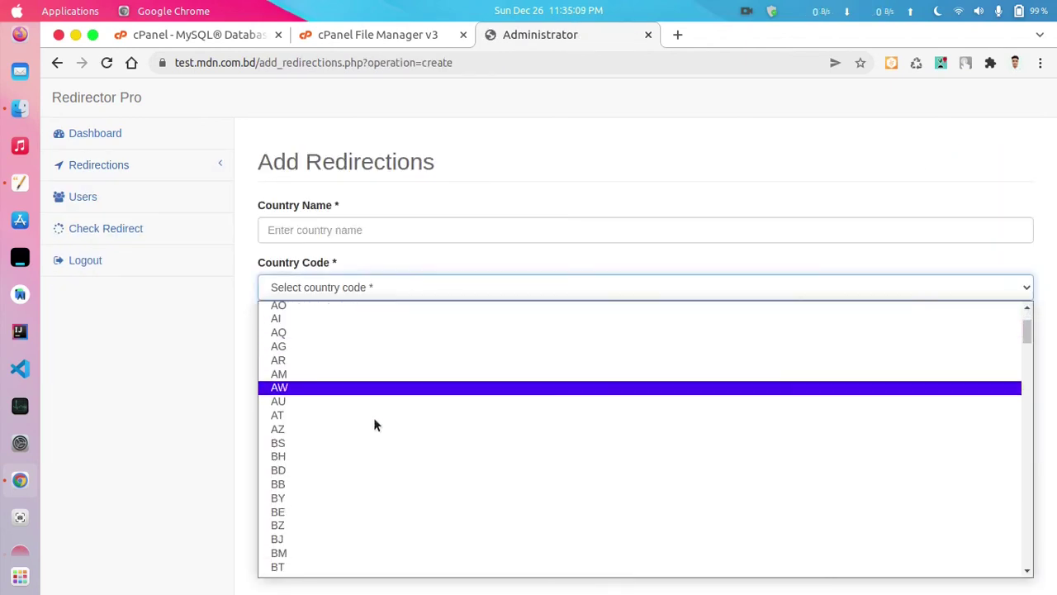
left_click(417, 163)
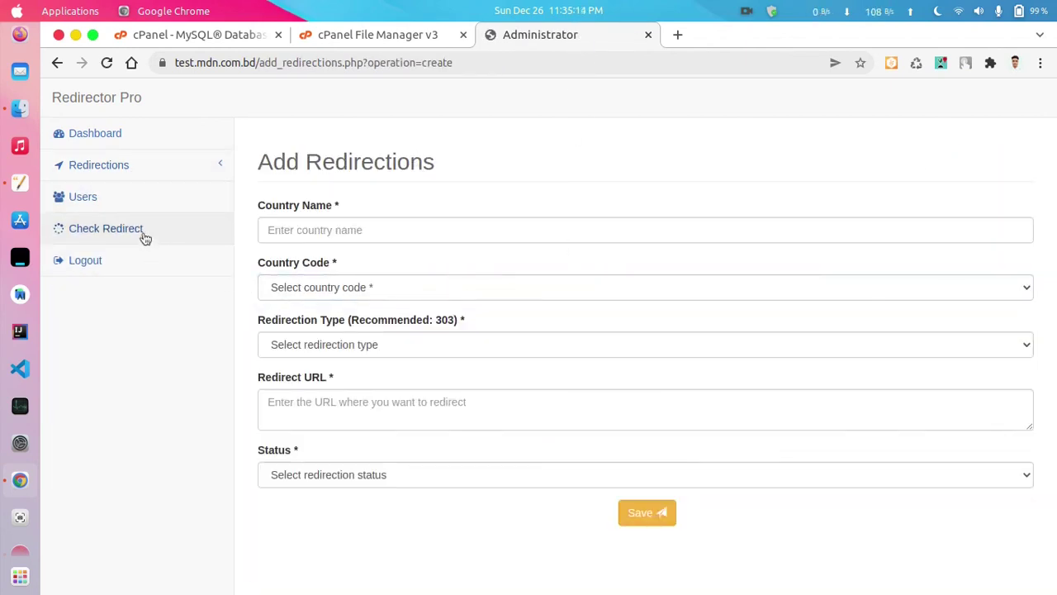
left_click(135, 169)
left_click(134, 198)
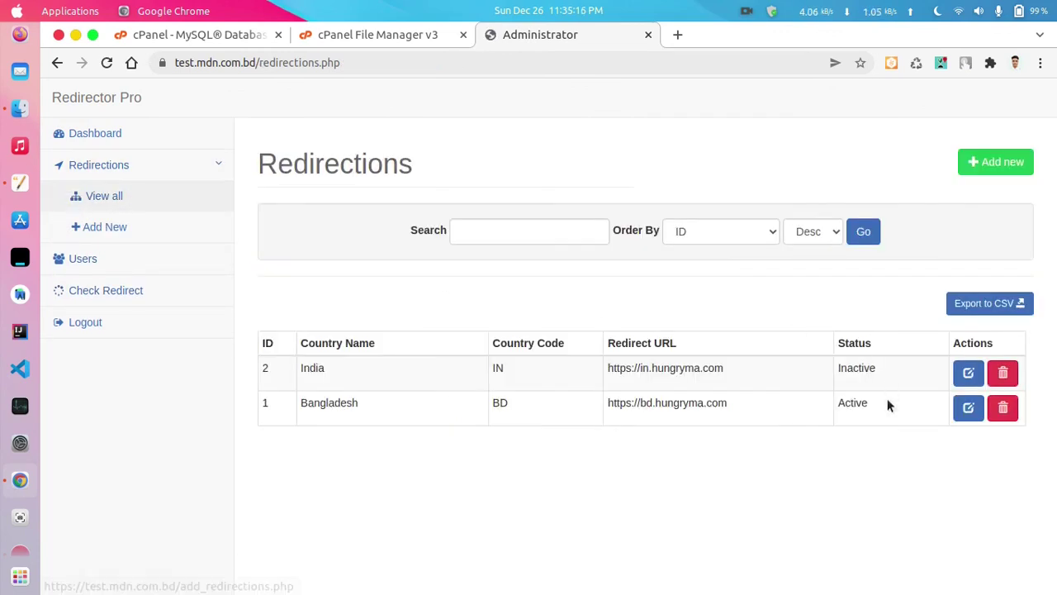